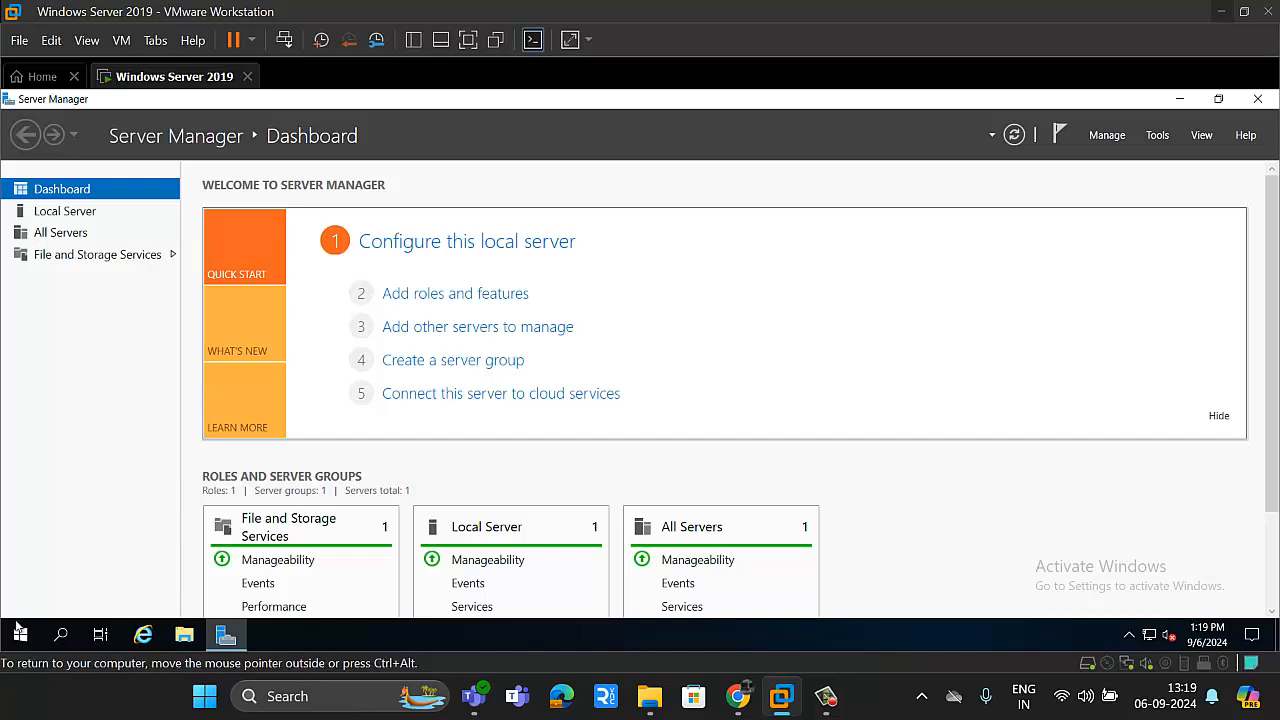
{"action": "right_click", "coordinate": [20, 634]}
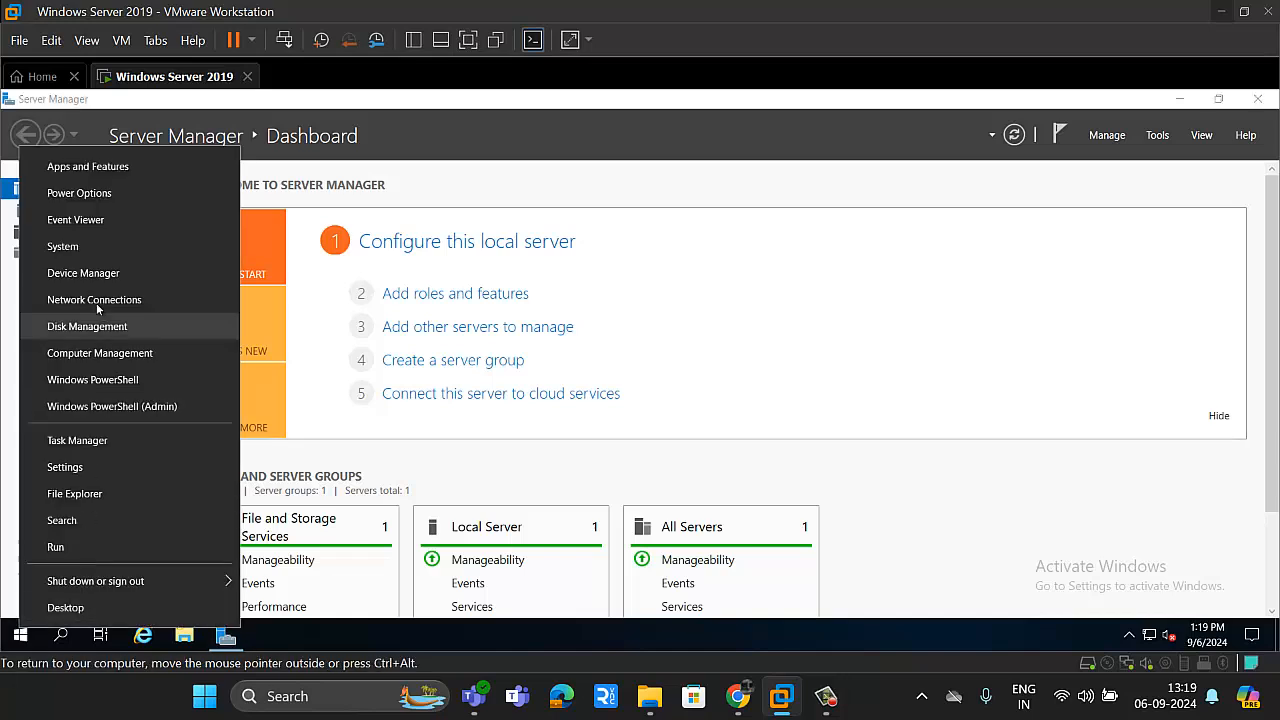
{"action": "left_click", "coordinate": [79, 246]}
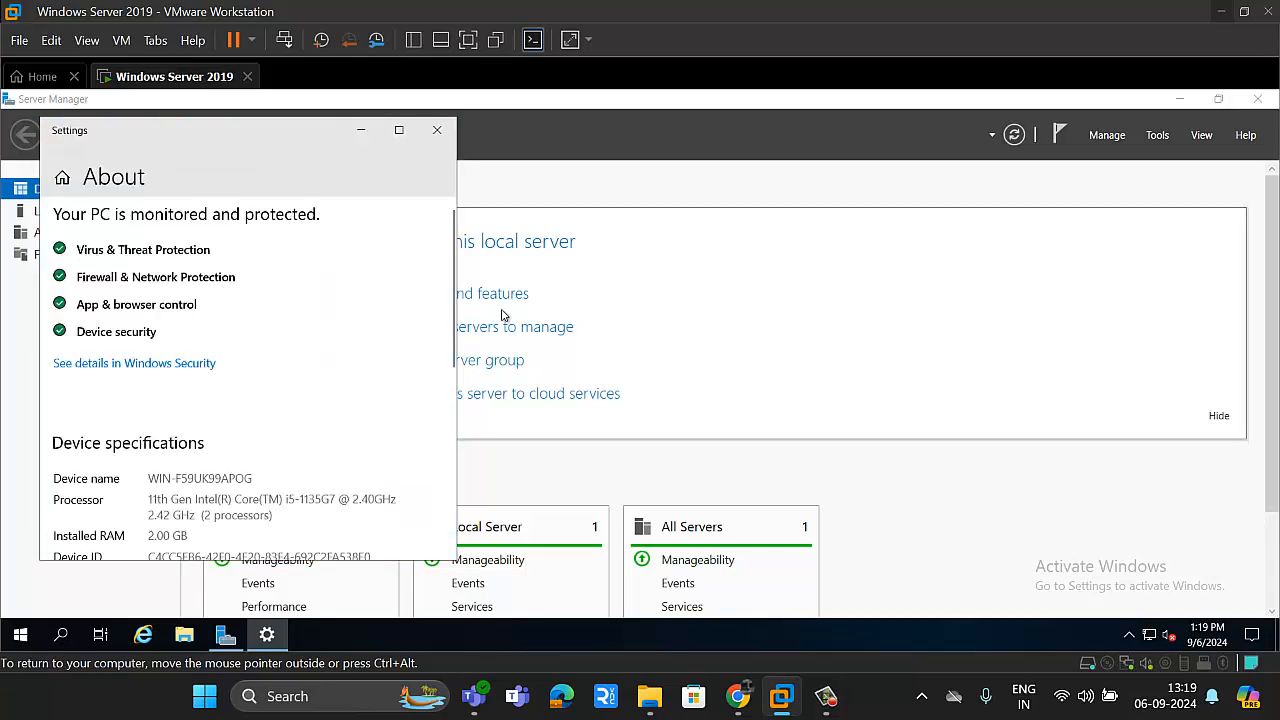
{"action": "left_click", "coordinate": [501, 305]}
Step: Rename the computer to PDC from the Local Server properties and postpone the restart
{"action": "left_click", "coordinate": [52, 212]}
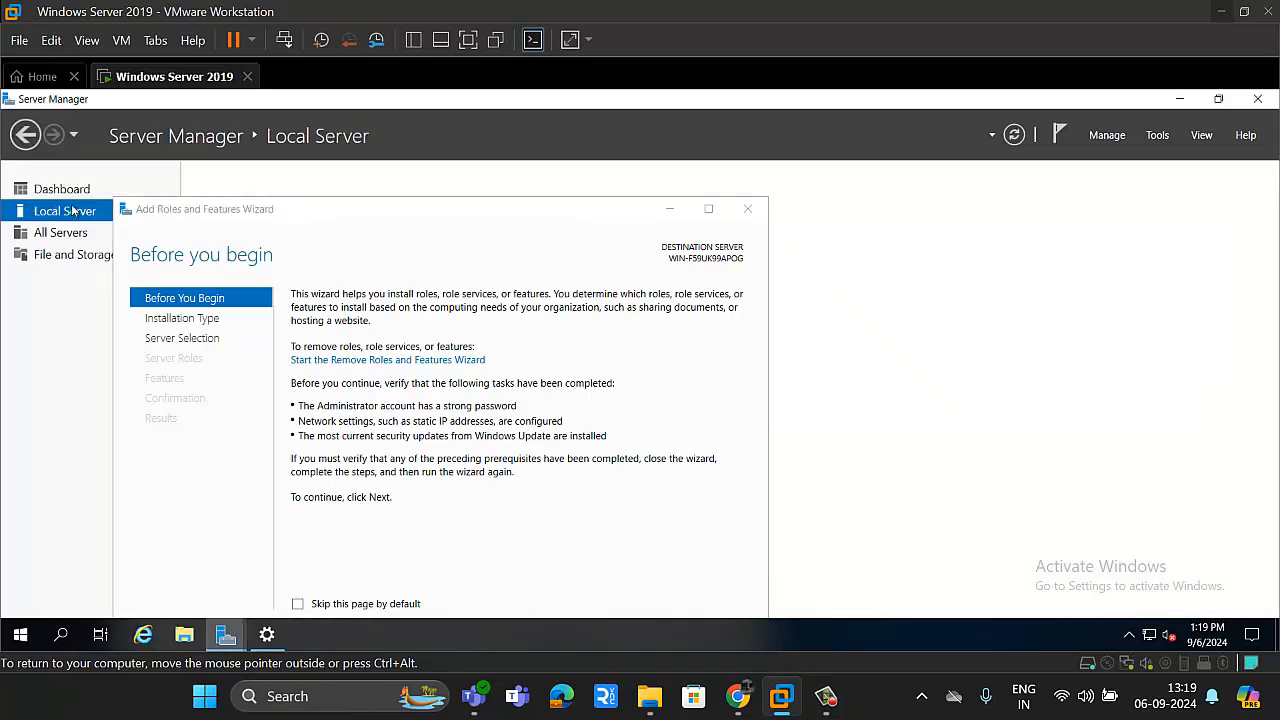
{"action": "left_click", "coordinate": [747, 208]}
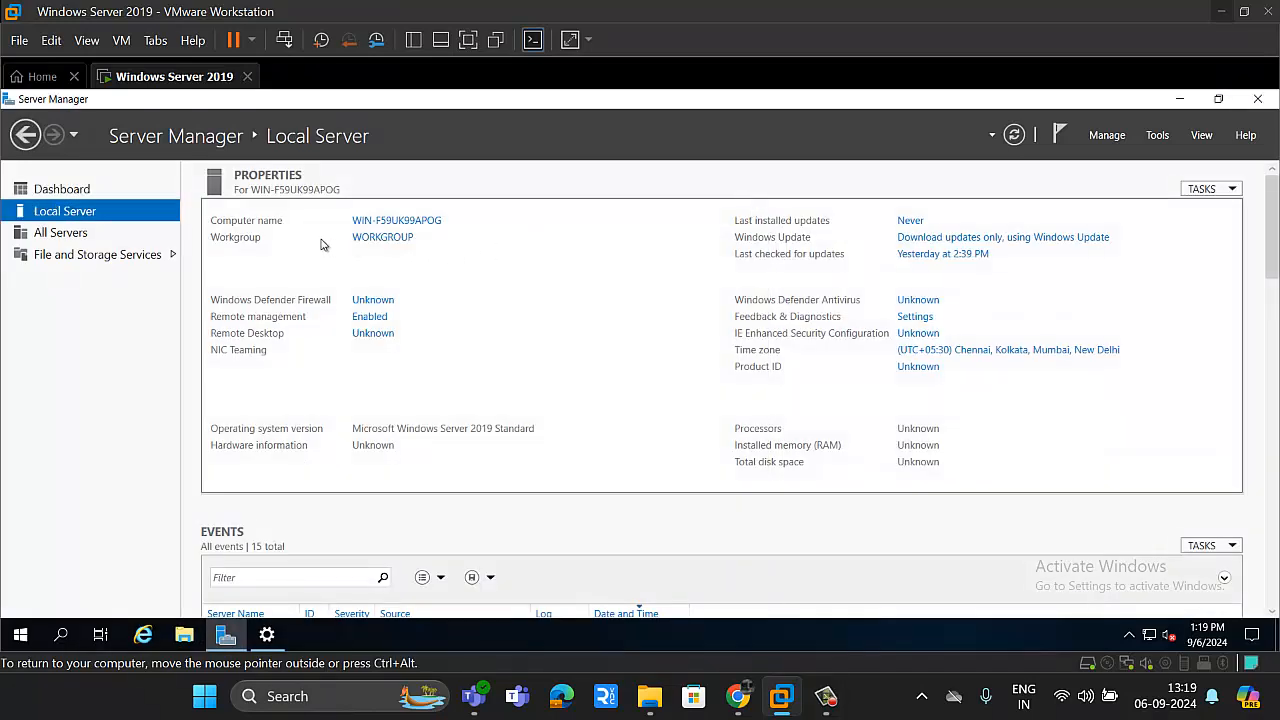
{"action": "left_click", "coordinate": [380, 229]}
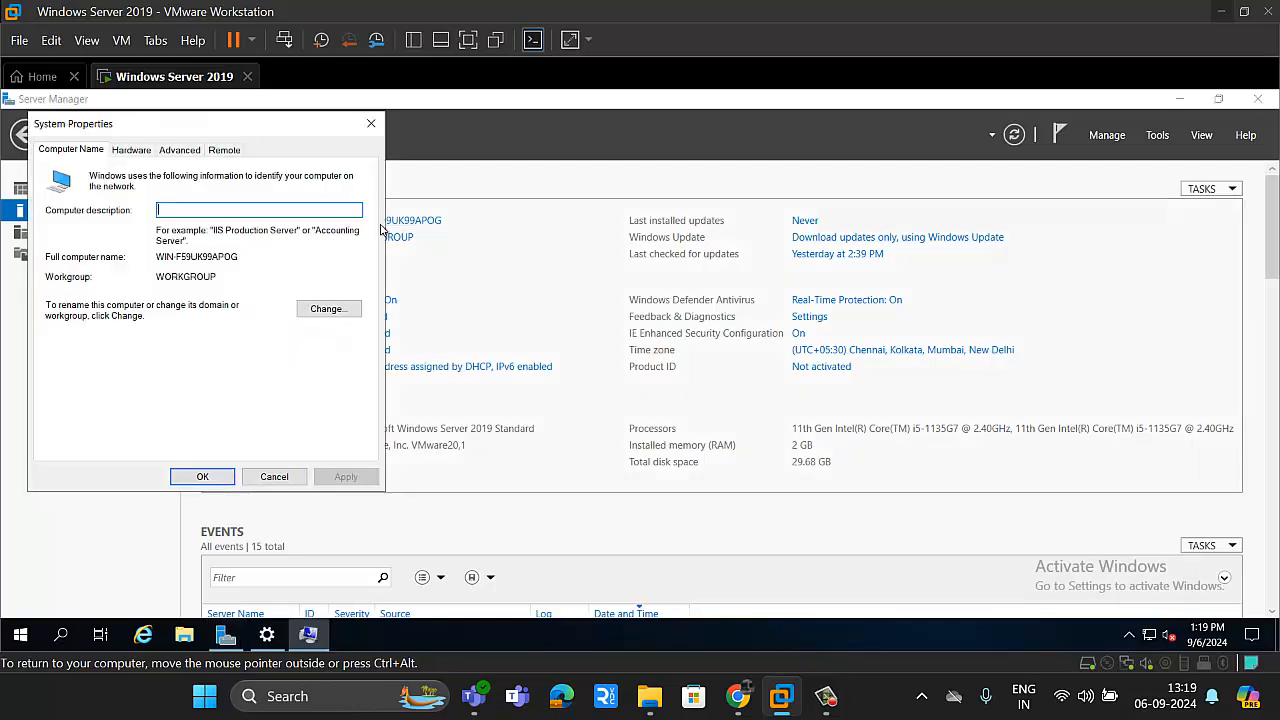
{"action": "left_click", "coordinate": [338, 311]}
{"action": "left_click", "coordinate": [163, 247]}
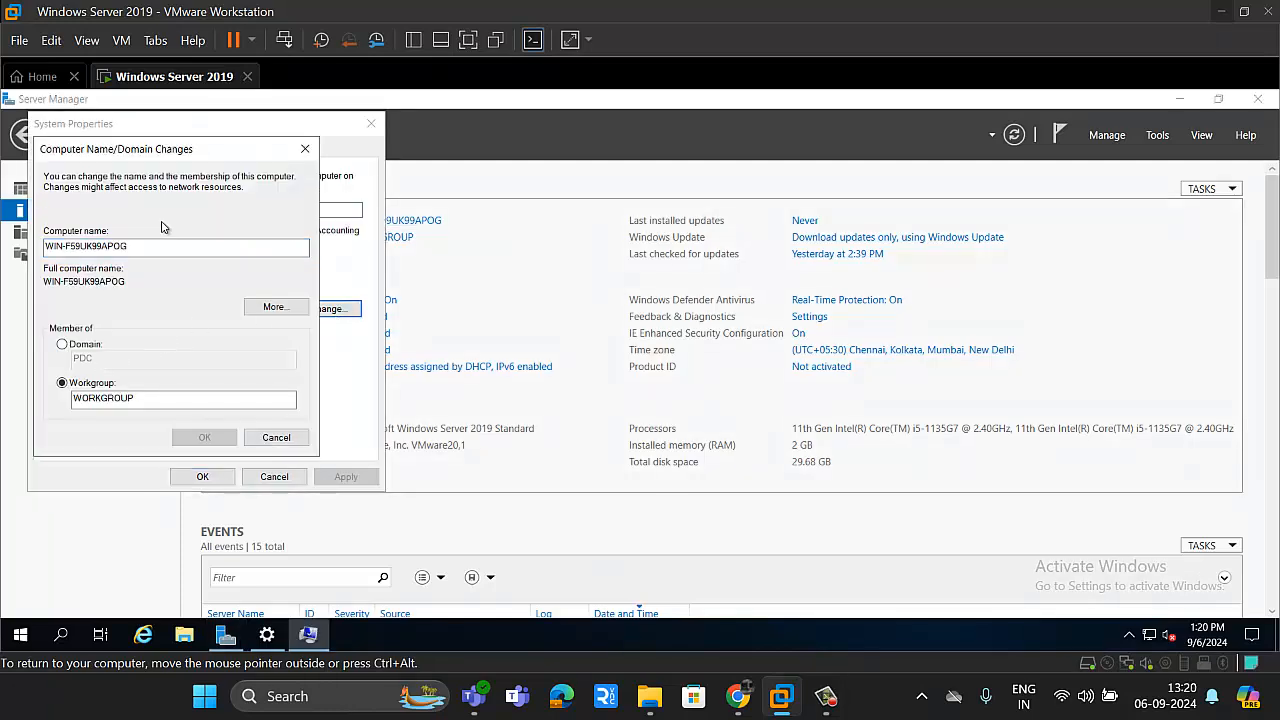
{"action": "left_click_drag", "start_coordinate": [166, 248], "coordinate": [7, 245]}
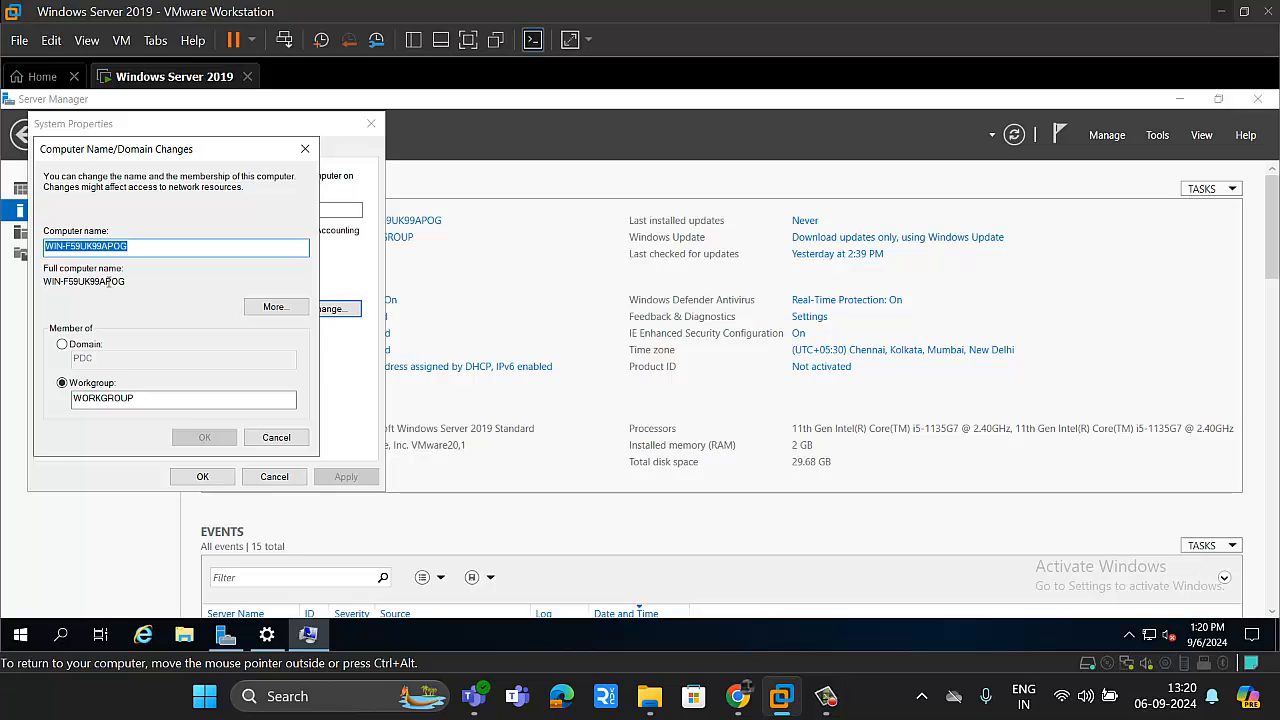
{"action": "type", "text": "PDC"}
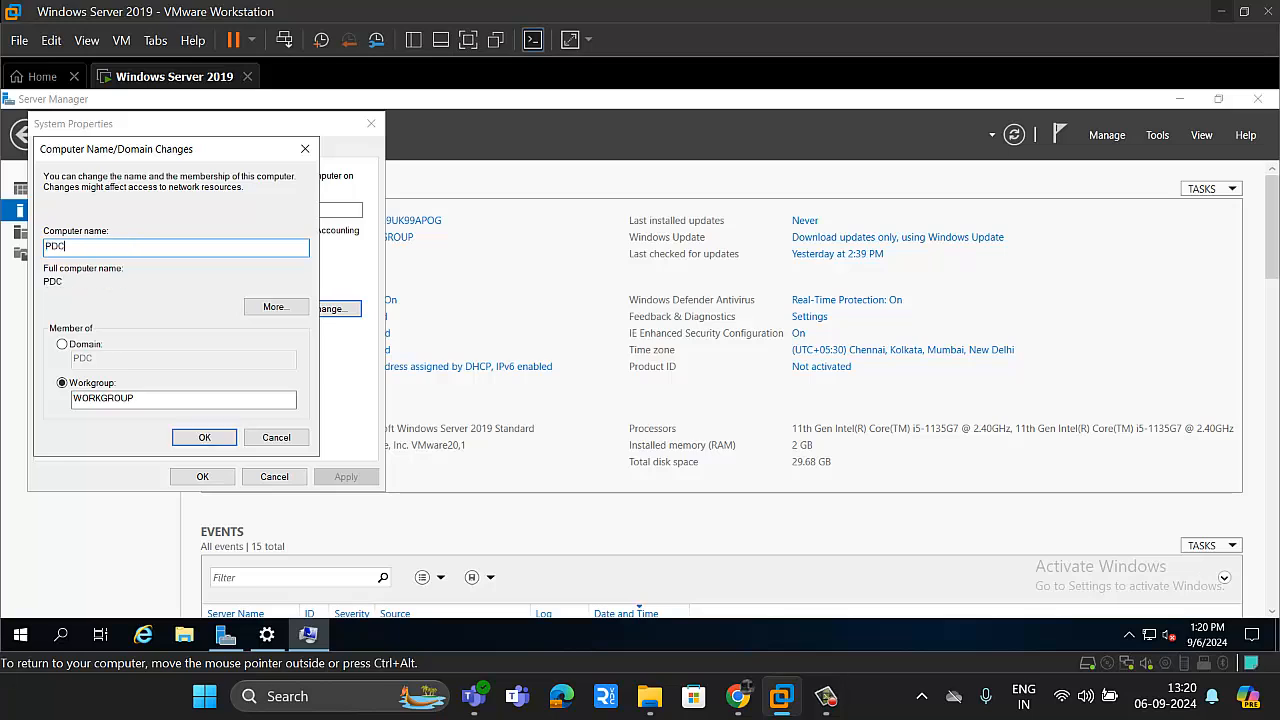
{"action": "left_click", "coordinate": [204, 439]}
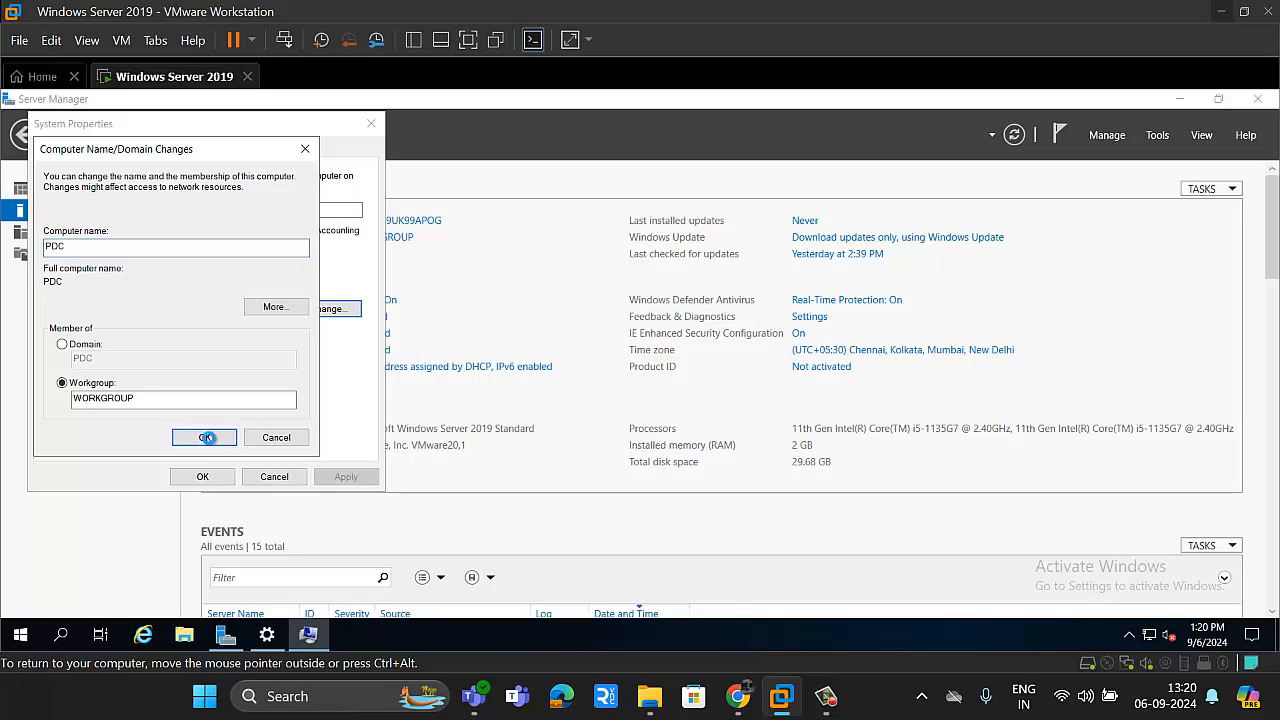
{"action": "left_click", "coordinate": [742, 390]}
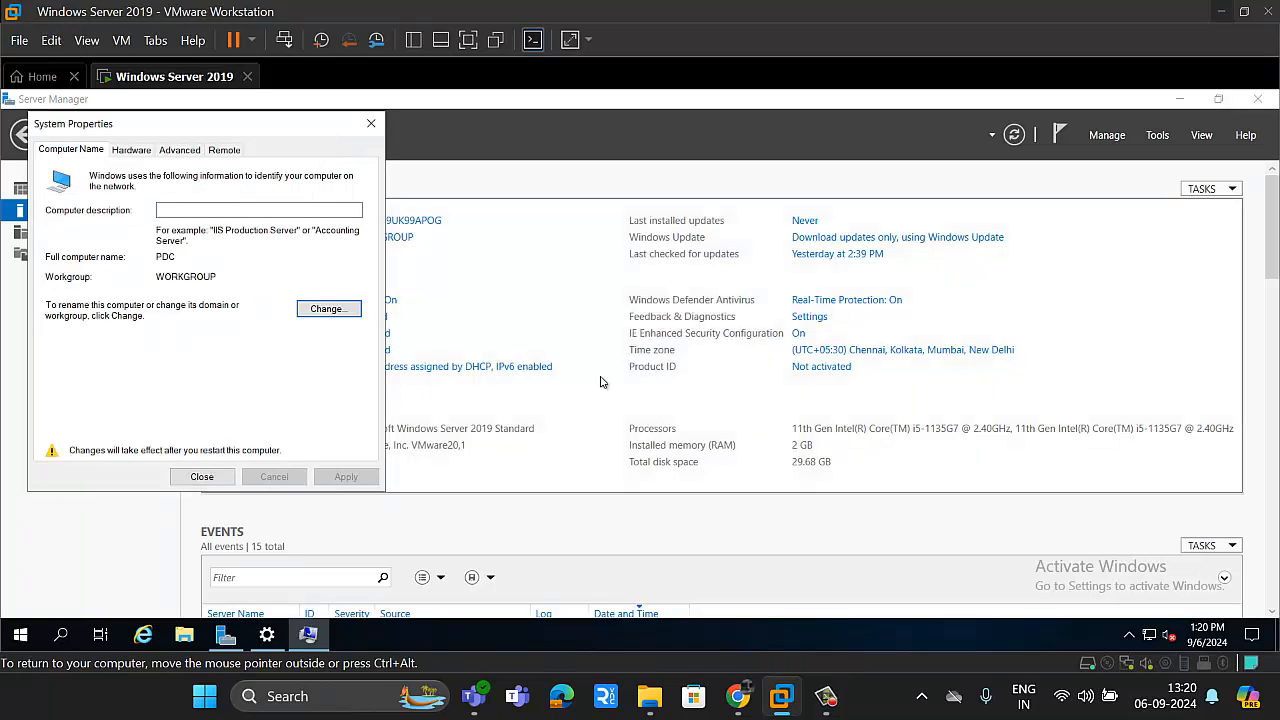
{"action": "left_click", "coordinate": [204, 476]}
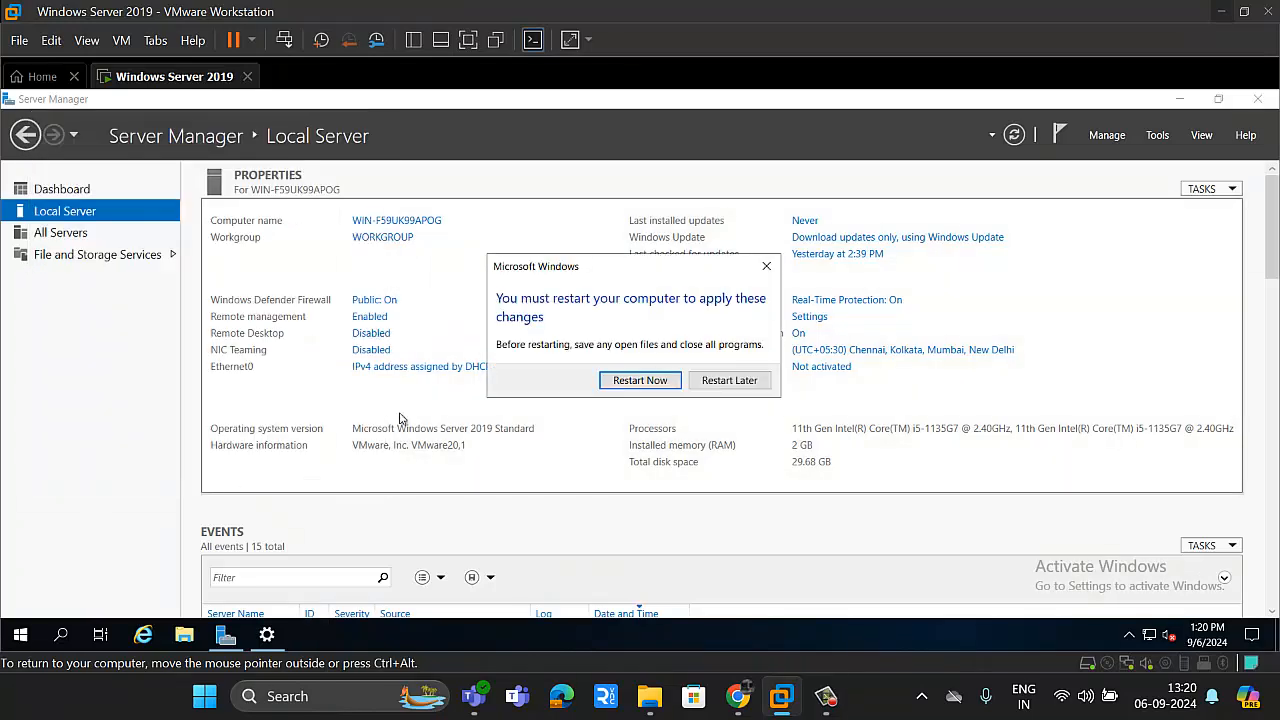
{"action": "left_click", "coordinate": [702, 386]}
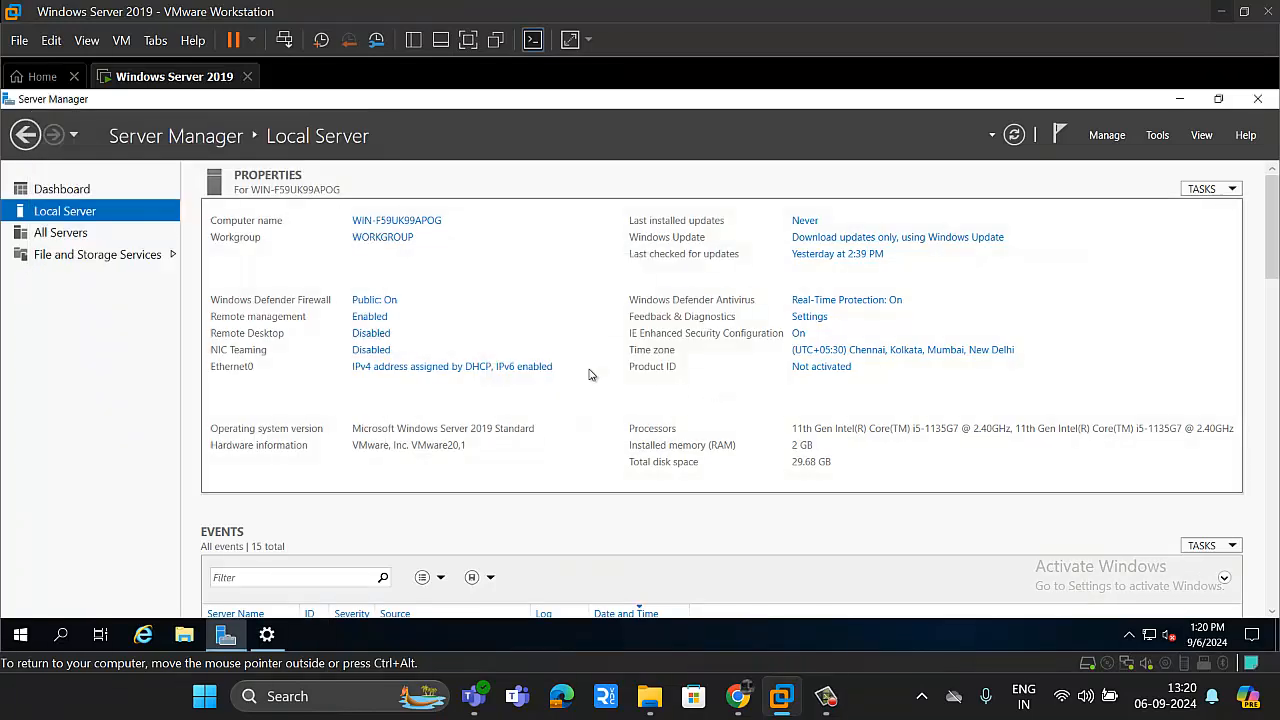
Step: Assign Ethernet0 the static IPv4 address 192.168.101.133, subnet mask 255.255.255.0, default gateway 192.168.101.2 and preferred DNS server 192.168.101.133
{"action": "left_click", "coordinate": [380, 366]}
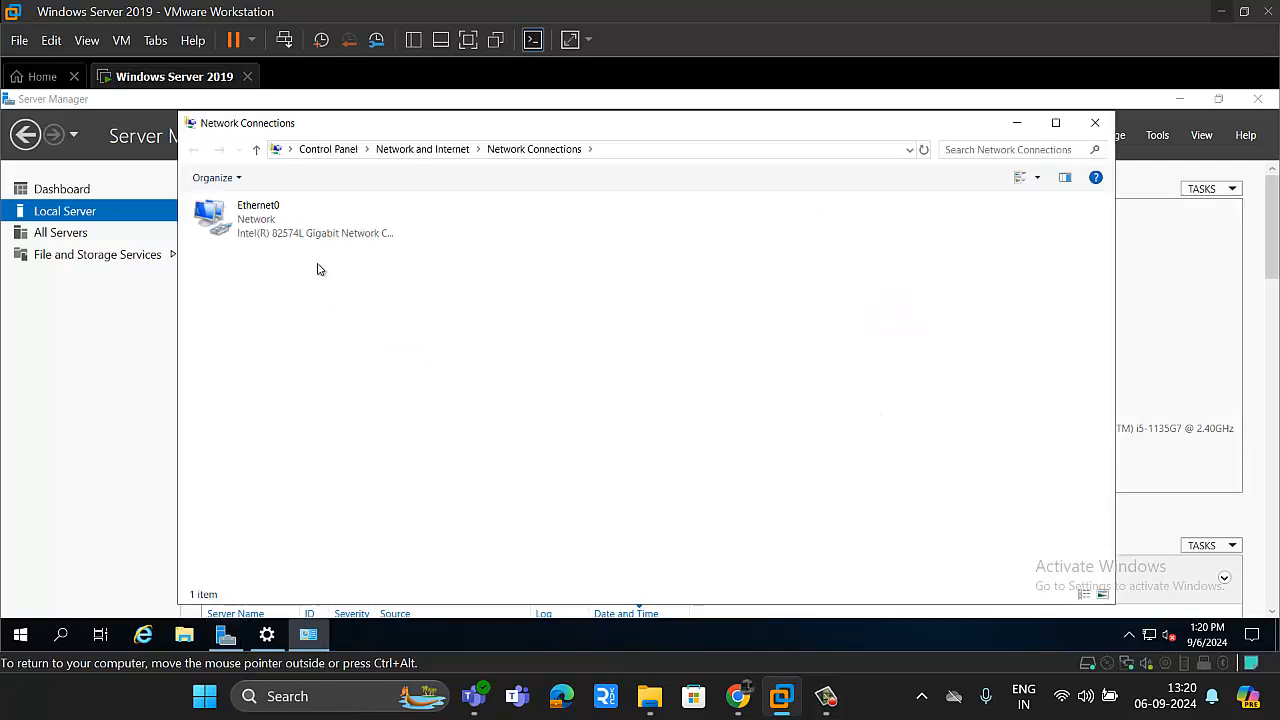
{"action": "right_click", "coordinate": [267, 226]}
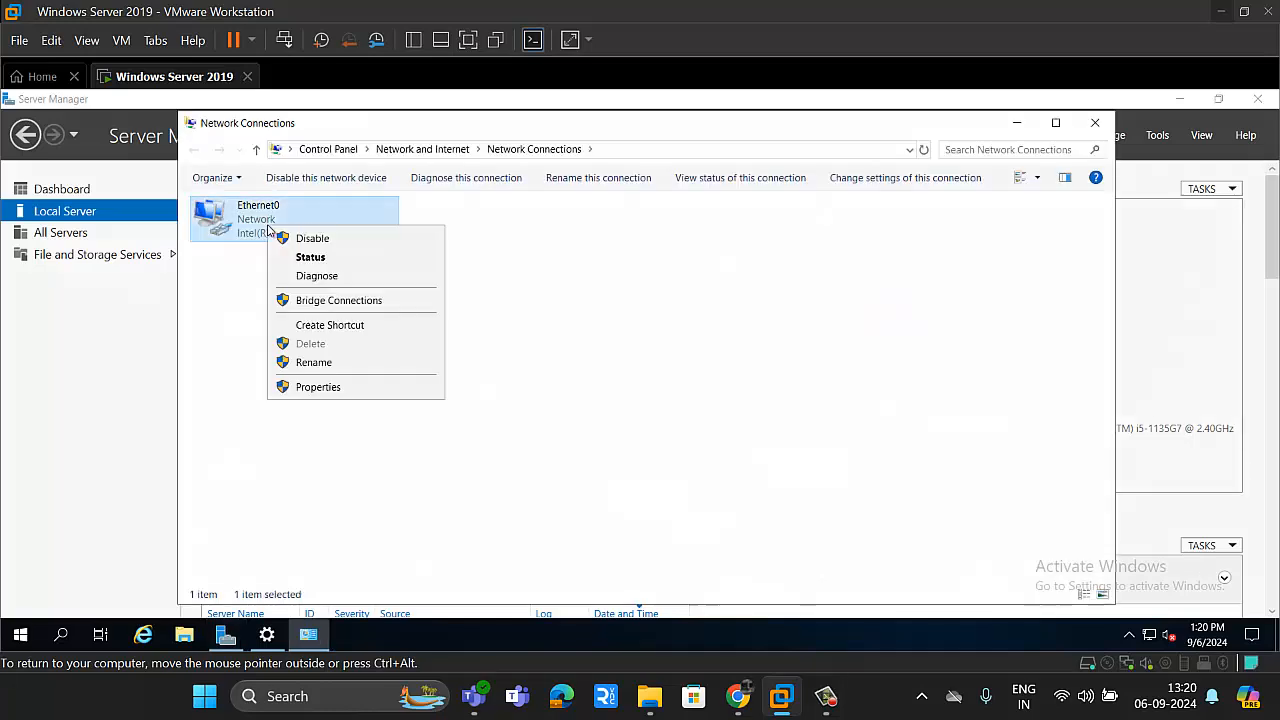
{"action": "left_click", "coordinate": [312, 257]}
{"action": "left_click", "coordinate": [553, 351]}
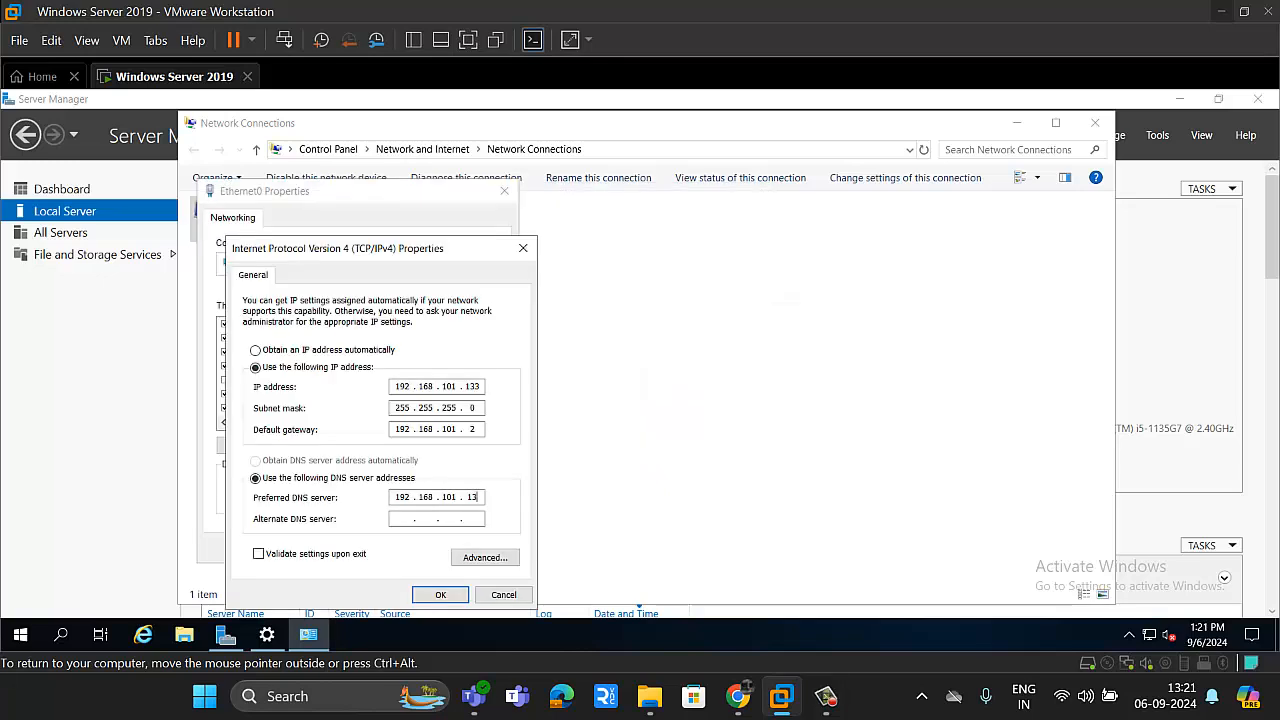
{"action": "type", "text": "3"}
{"action": "left_click", "coordinate": [452, 597]}
{"action": "left_click", "coordinate": [408, 550]}
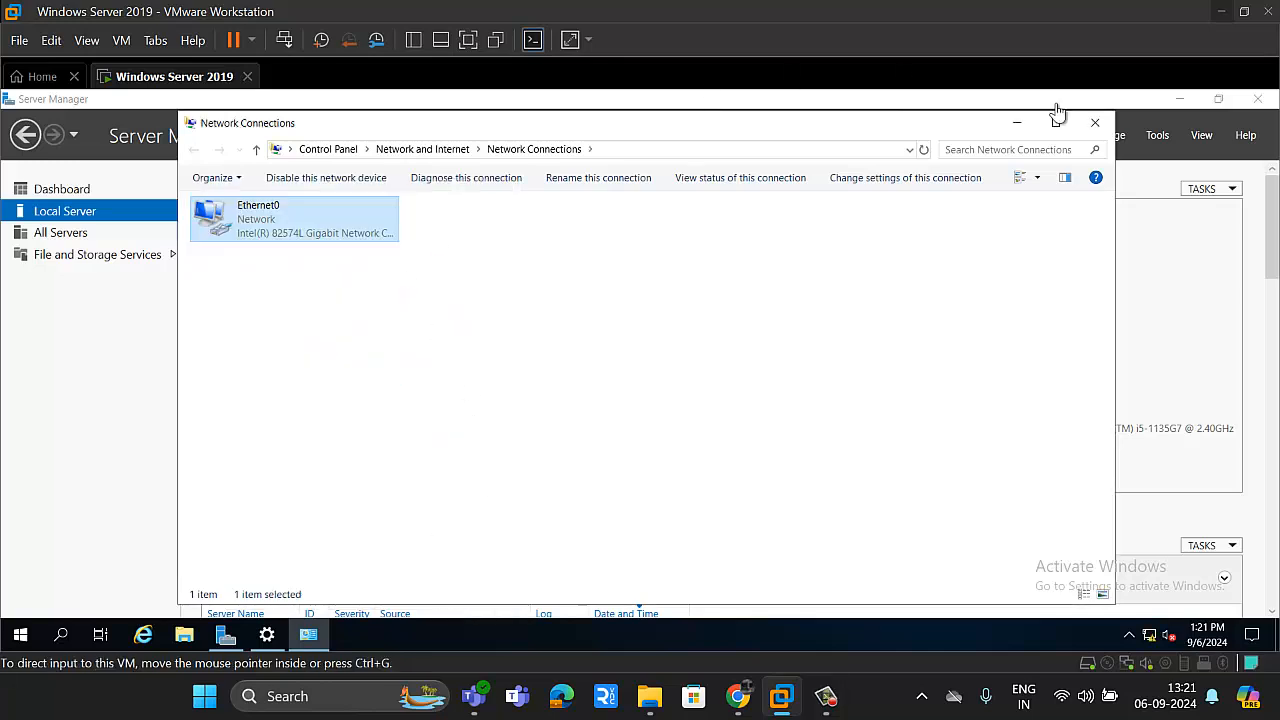
{"action": "left_click", "coordinate": [1095, 123]}
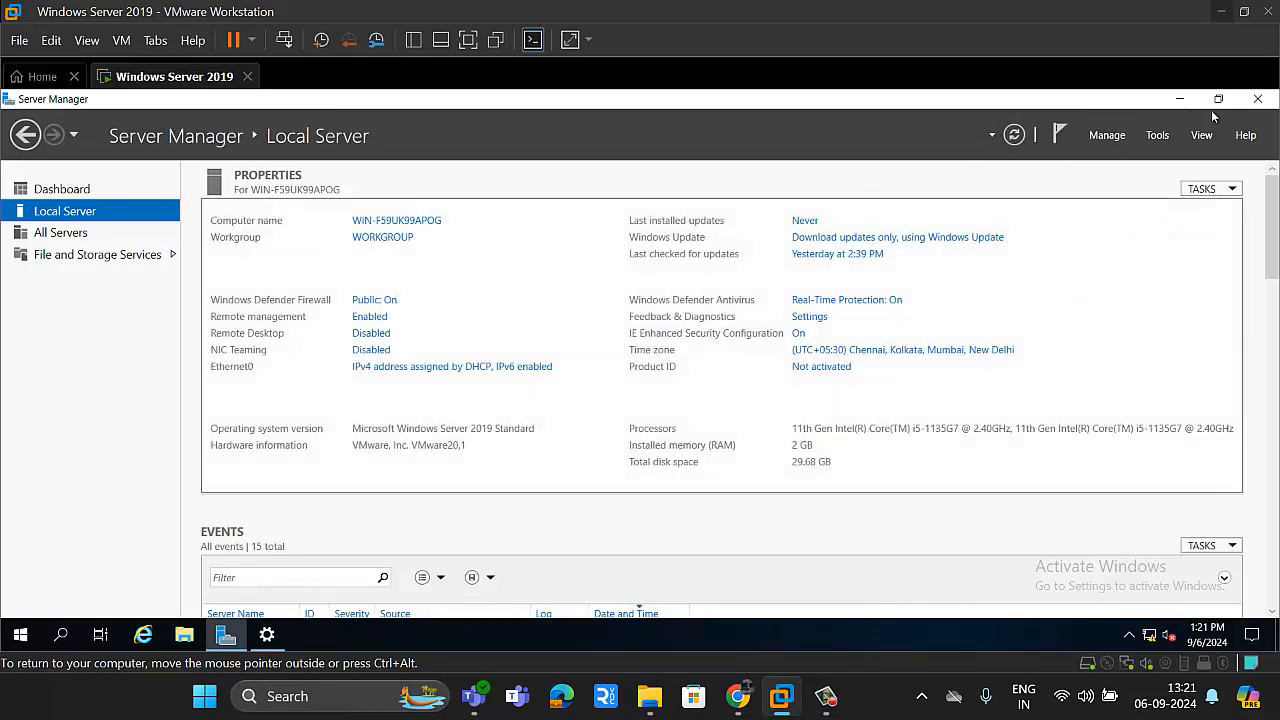
Step: Restart the server, giving Other (Unplanned) as the reason
{"action": "left_click", "coordinate": [21, 636]}
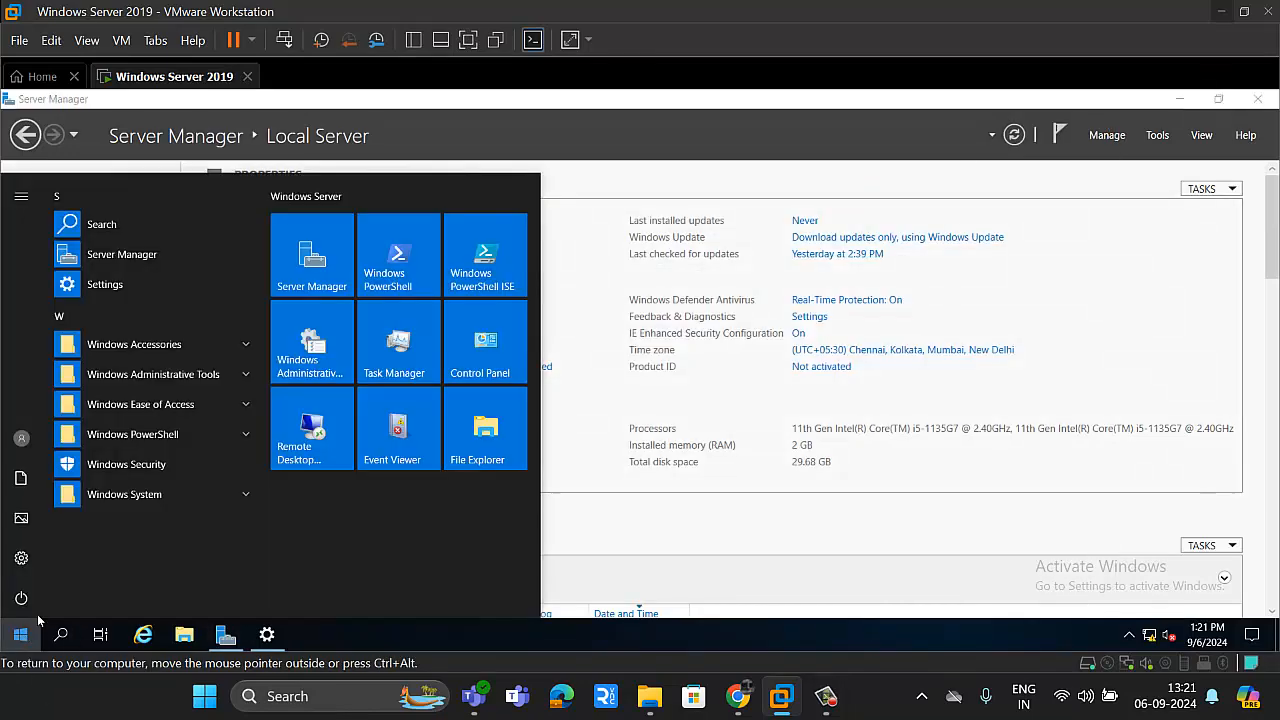
{"action": "left_click", "coordinate": [22, 598]}
{"action": "left_click", "coordinate": [67, 550]}
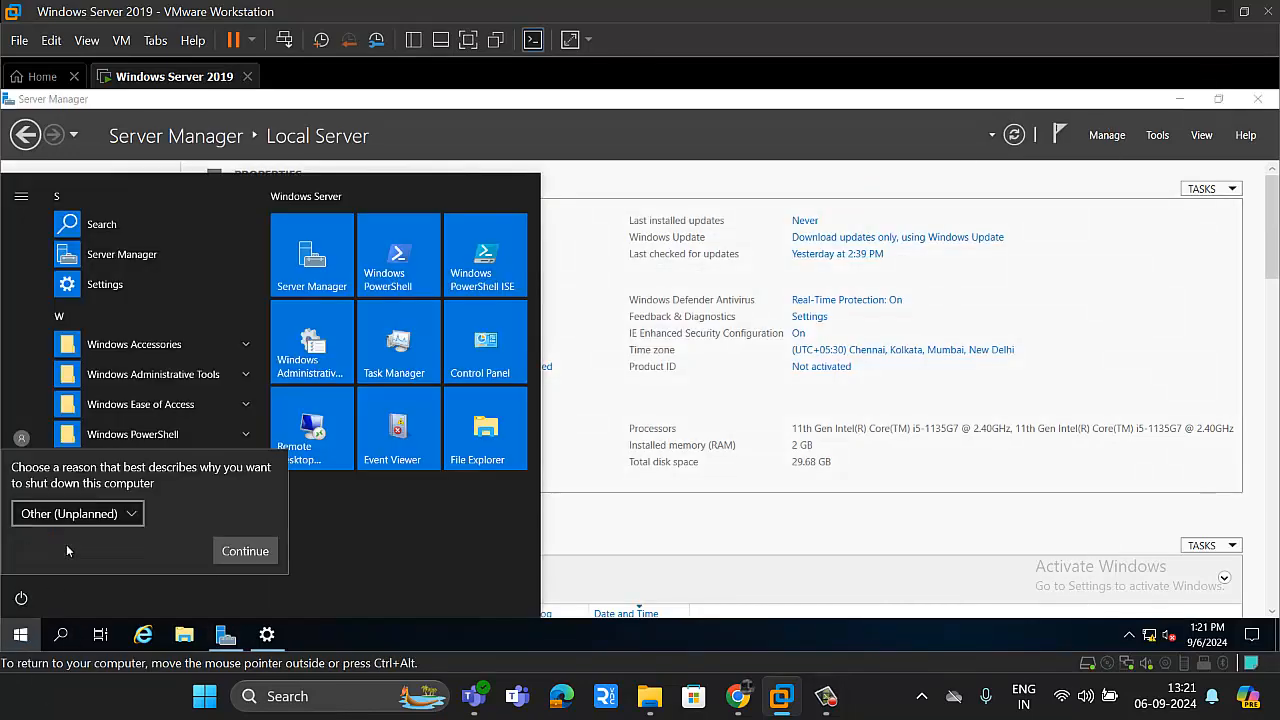
{"action": "left_click", "coordinate": [250, 550]}
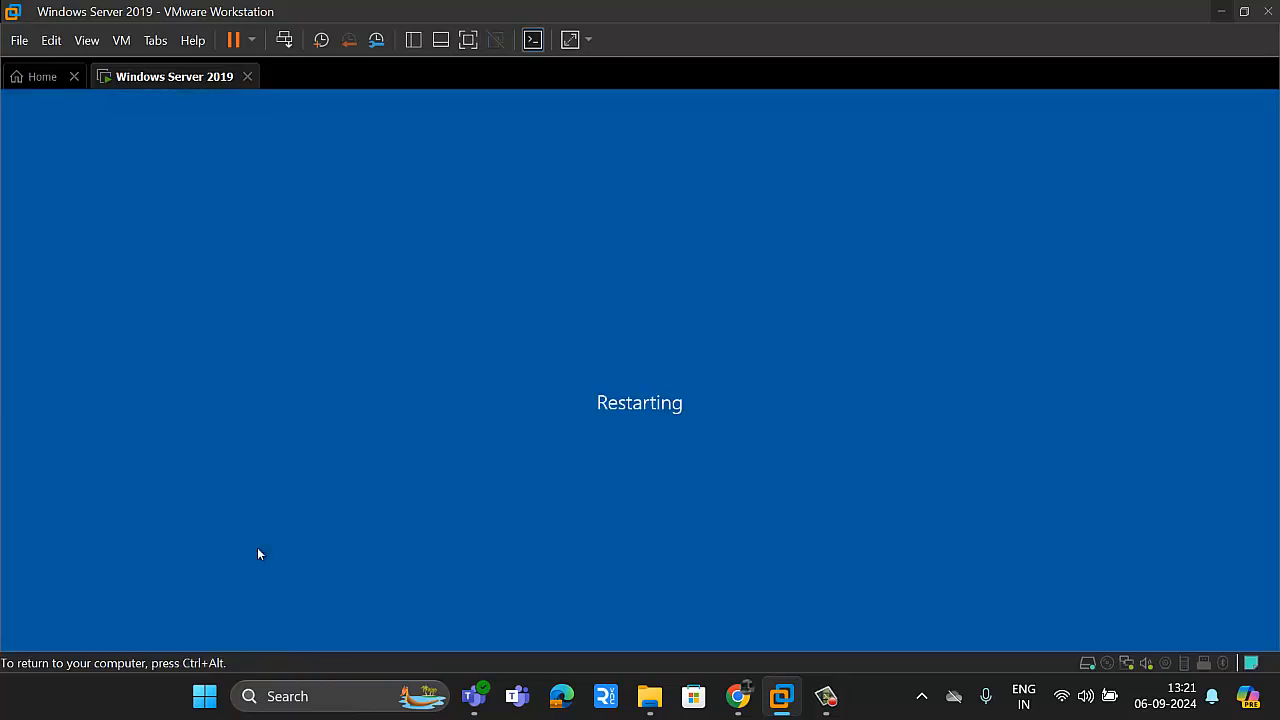
{"action": "key", "text": "ctrl+alt"}
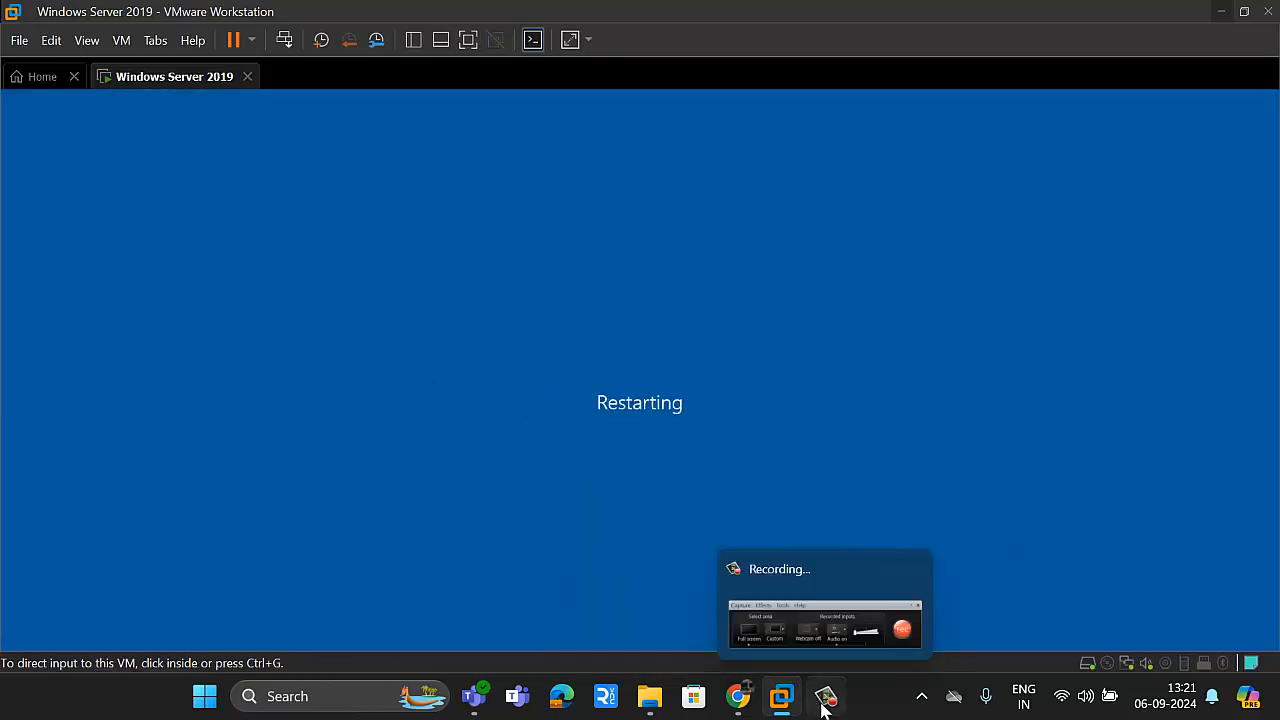
{"action": "left_click", "coordinate": [853, 649]}
{"action": "left_click", "coordinate": [1209, 625]}
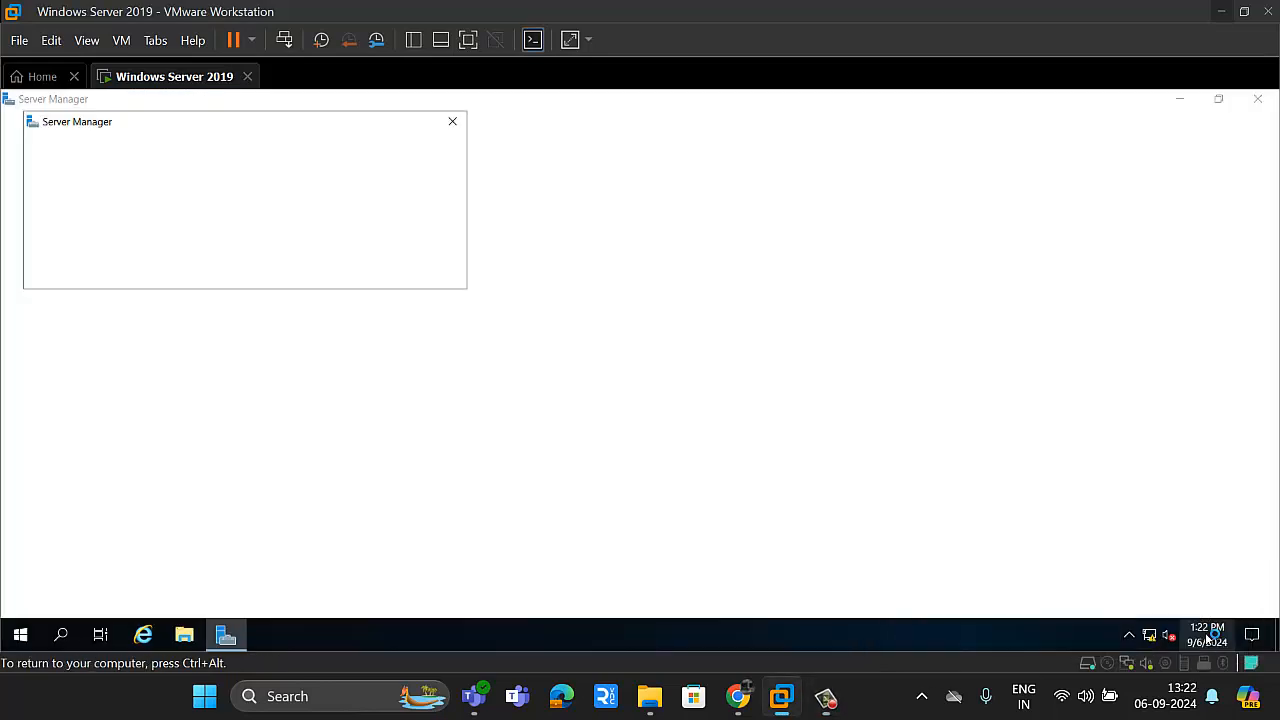
Step: Dismiss the Server Manager pop-up and check the computer name and Ethernet0 address in the Local Server properties
{"action": "left_click", "coordinate": [452, 121]}
{"action": "left_click", "coordinate": [77, 214]}
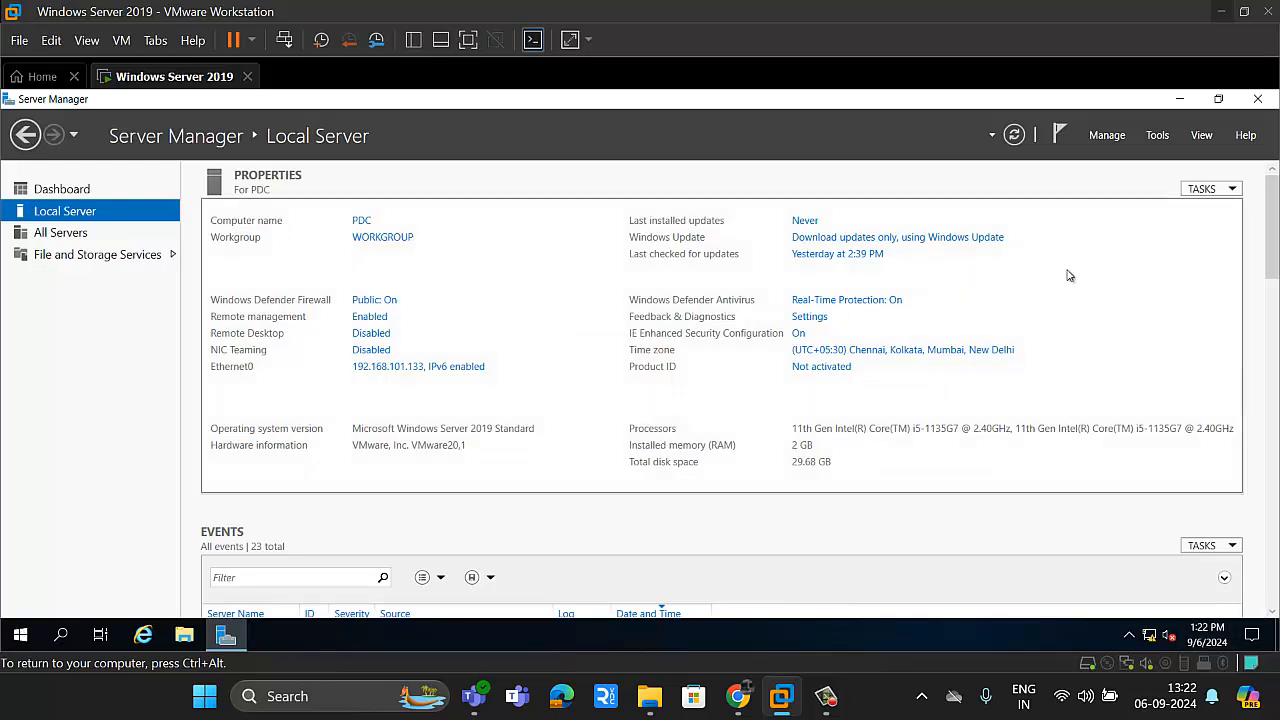
Step: Start adding roles and features, using role-based or feature-based installation with PDC as the destination server
{"action": "left_click", "coordinate": [1103, 137]}
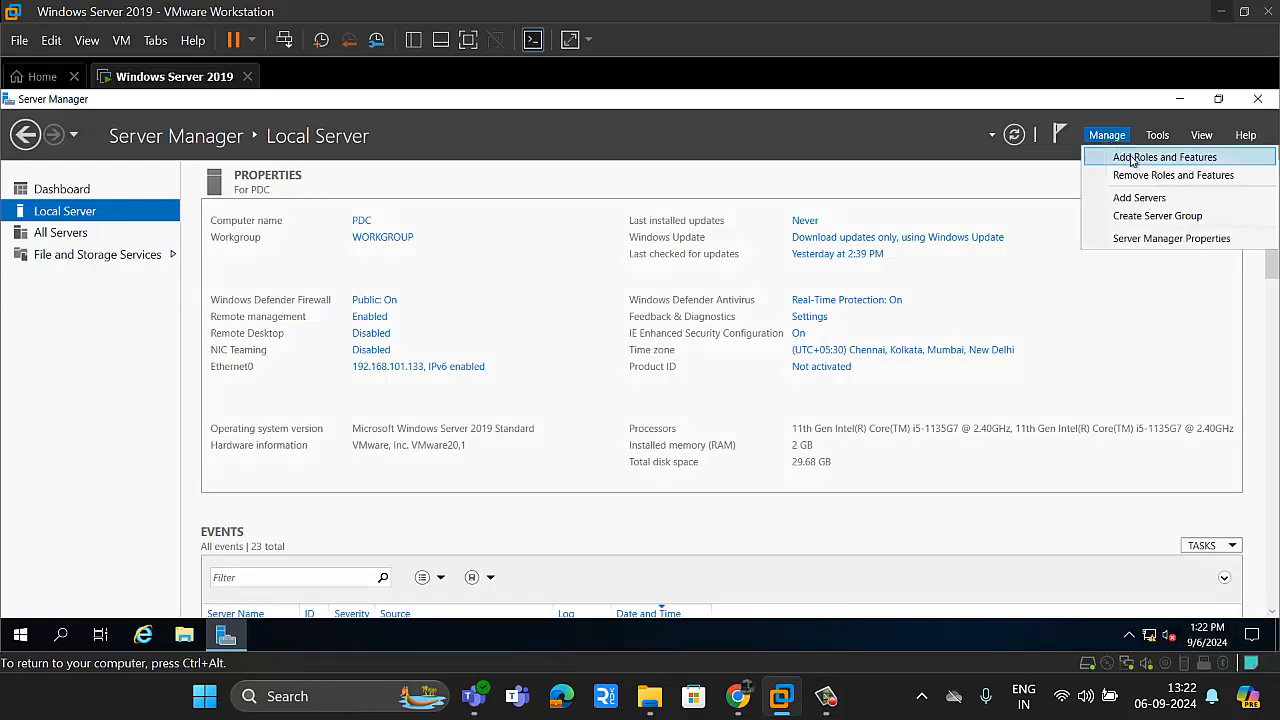
{"action": "left_click", "coordinate": [1128, 157]}
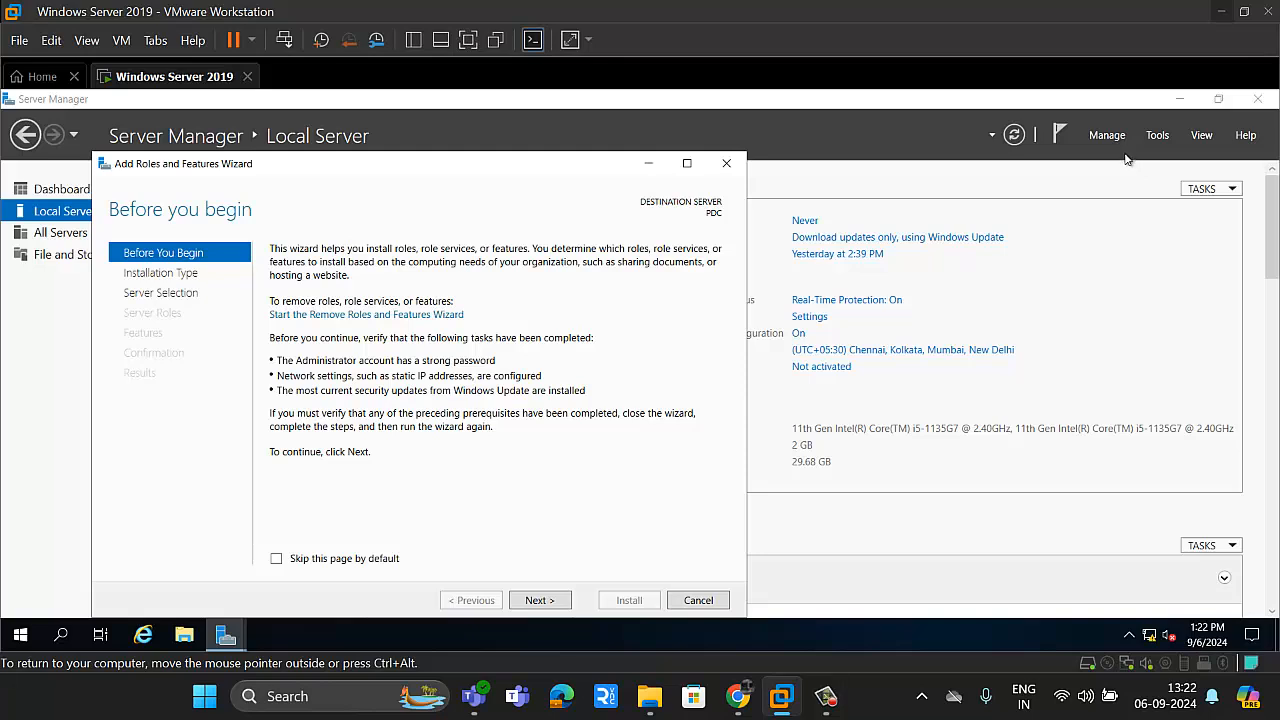
{"action": "left_click", "coordinate": [540, 600]}
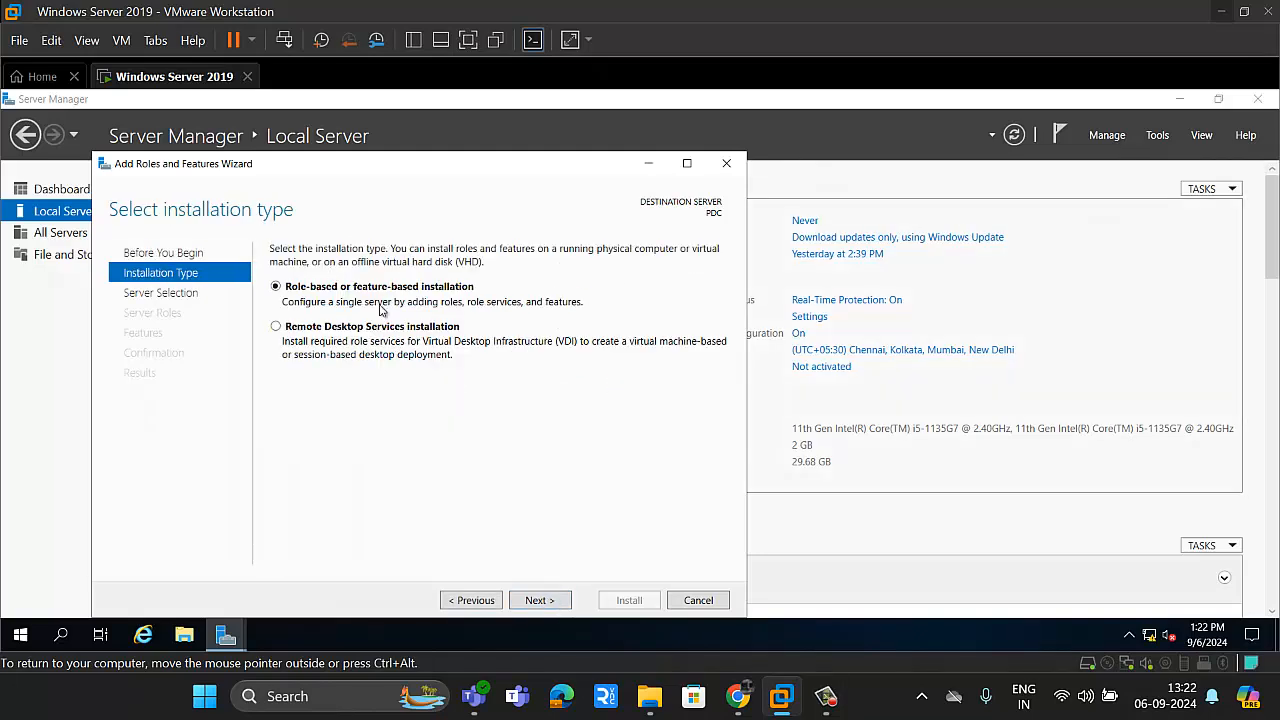
{"action": "left_click", "coordinate": [556, 600]}
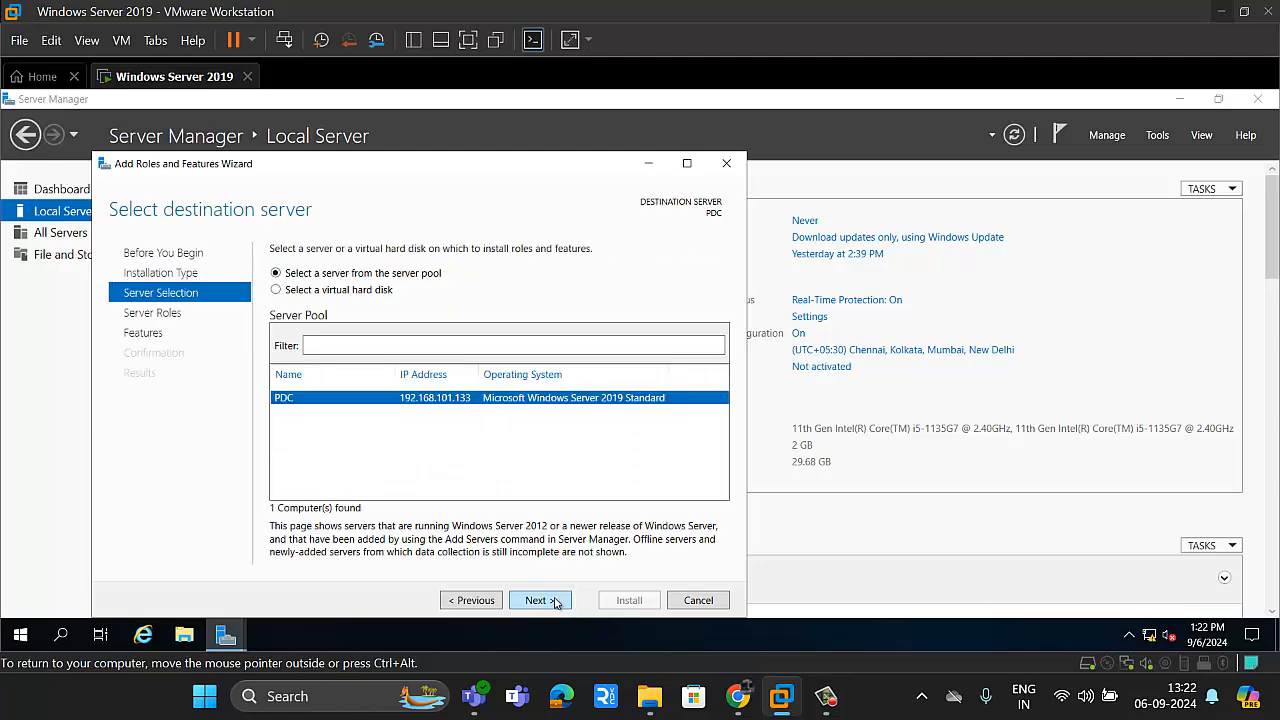
{"action": "left_click", "coordinate": [556, 601]}
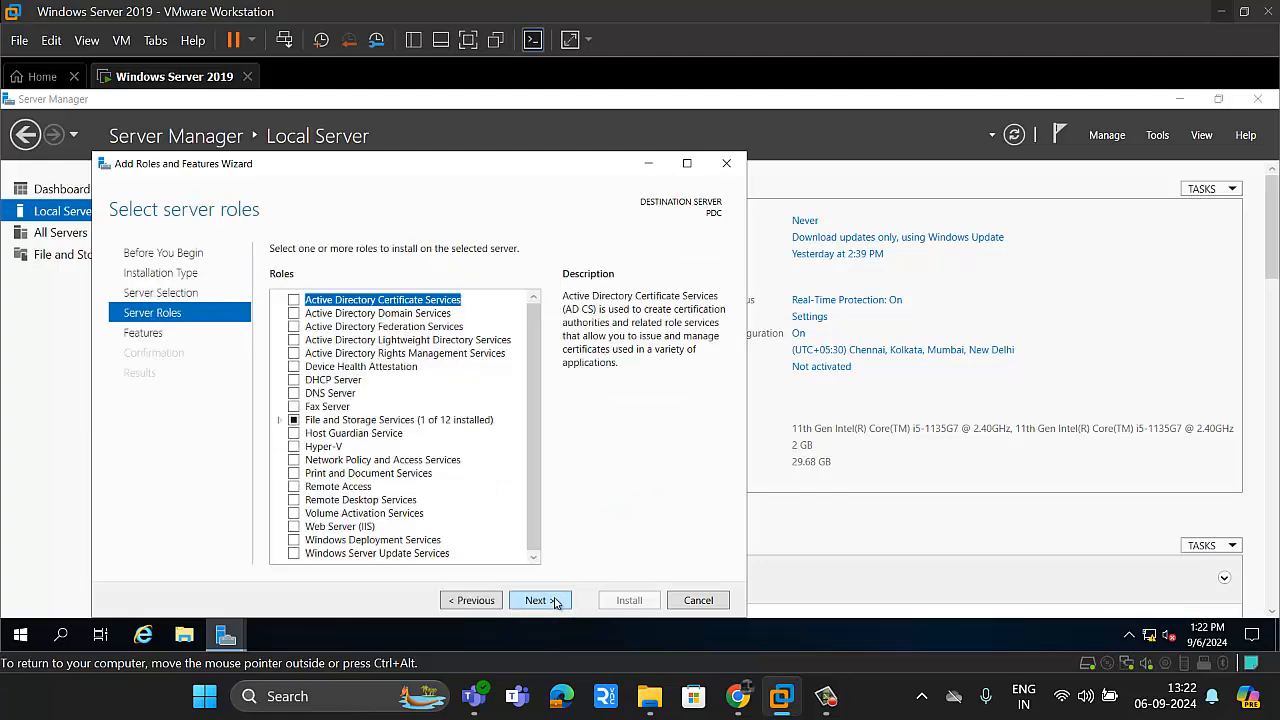
Step: Select the Active Directory Domain Services role and add its required features, including the management tools
{"action": "left_click", "coordinate": [294, 314]}
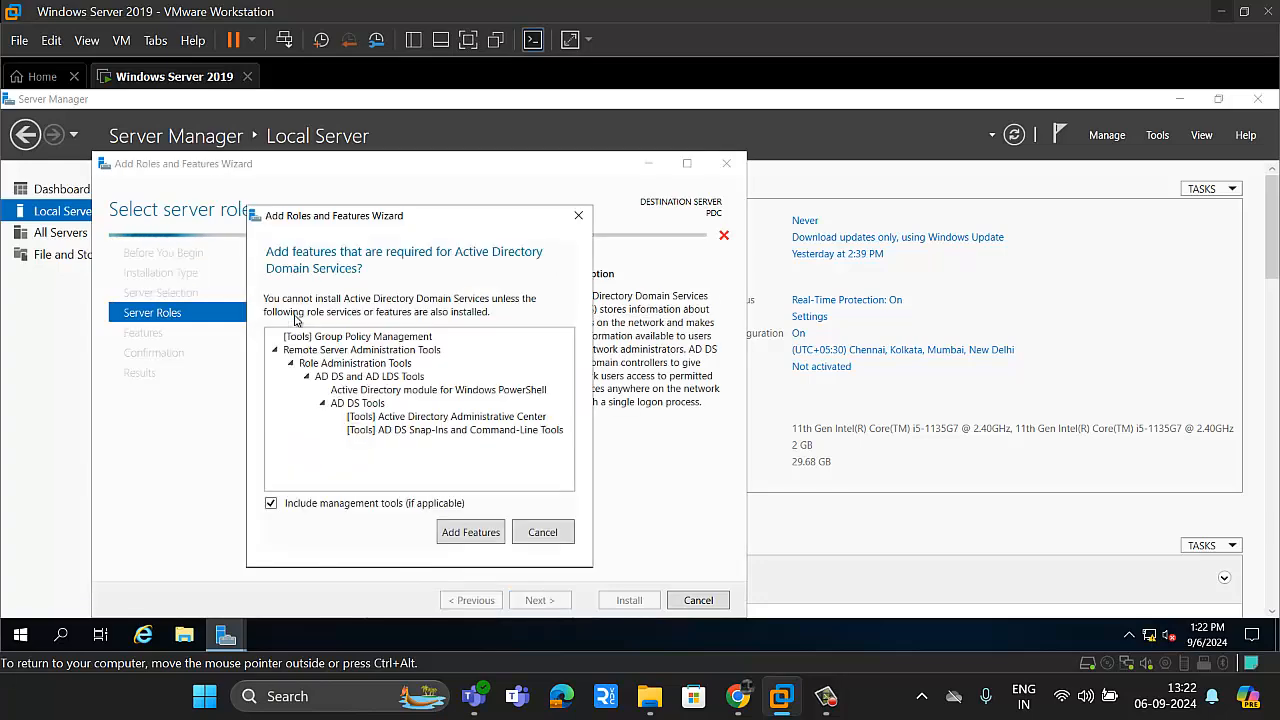
{"action": "left_click", "coordinate": [470, 532]}
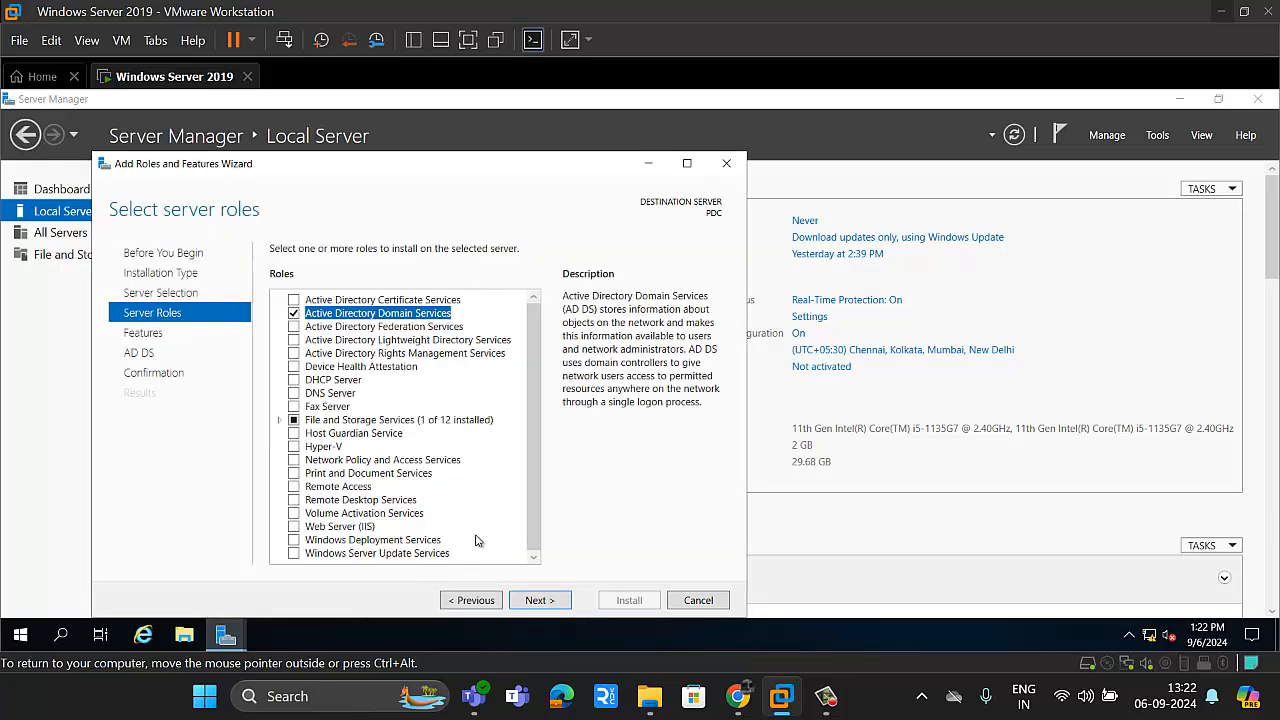
{"action": "left_click", "coordinate": [554, 604]}
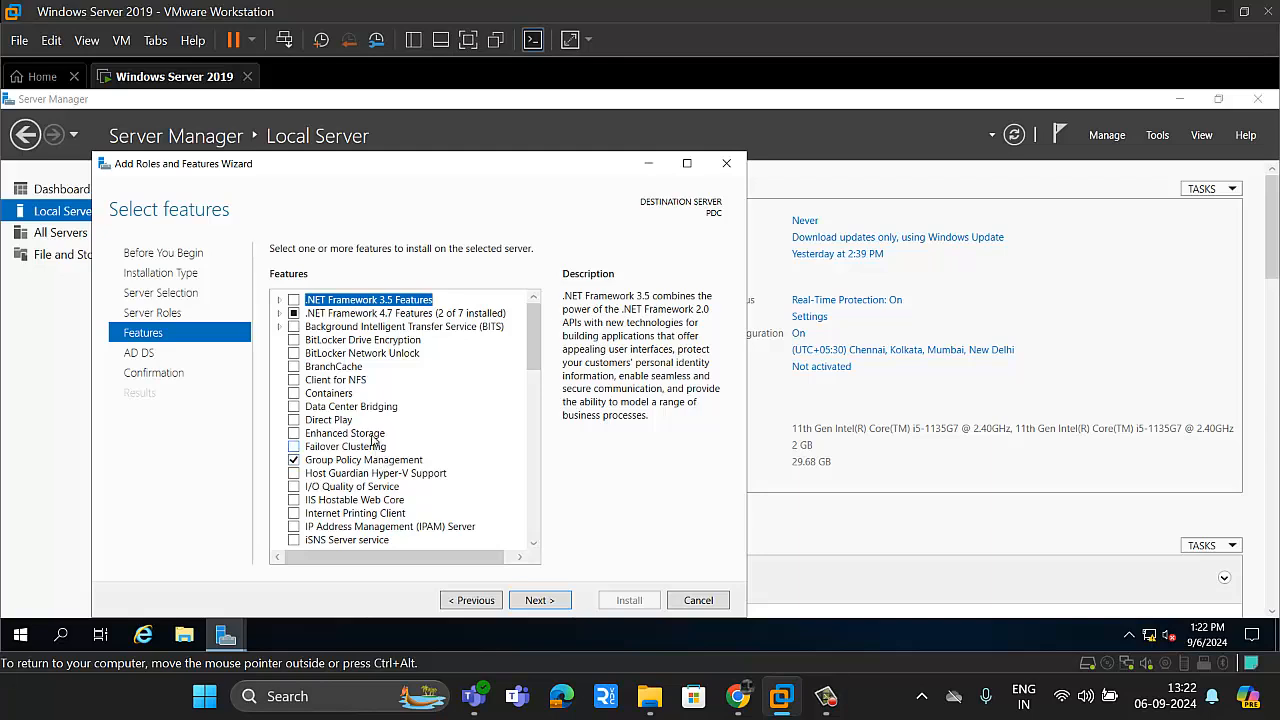
Step: Include .NET Framework 3.5 Features and proceed past the AD DS page to the installation confirmation
{"action": "left_click", "coordinate": [293, 302]}
{"action": "scroll", "coordinate": [540, 357], "scroll_direction": "down", "scroll_amount": 2}
{"action": "left_click", "coordinate": [474, 602]}
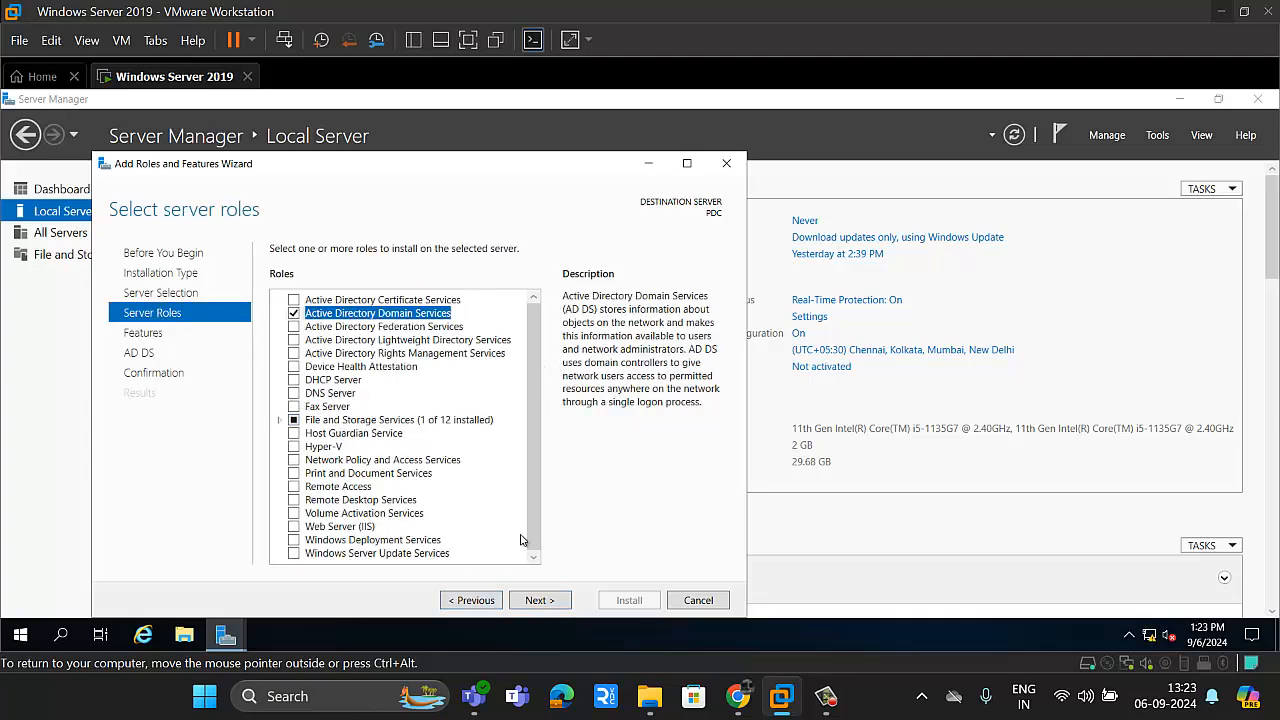
{"action": "left_click", "coordinate": [554, 602]}
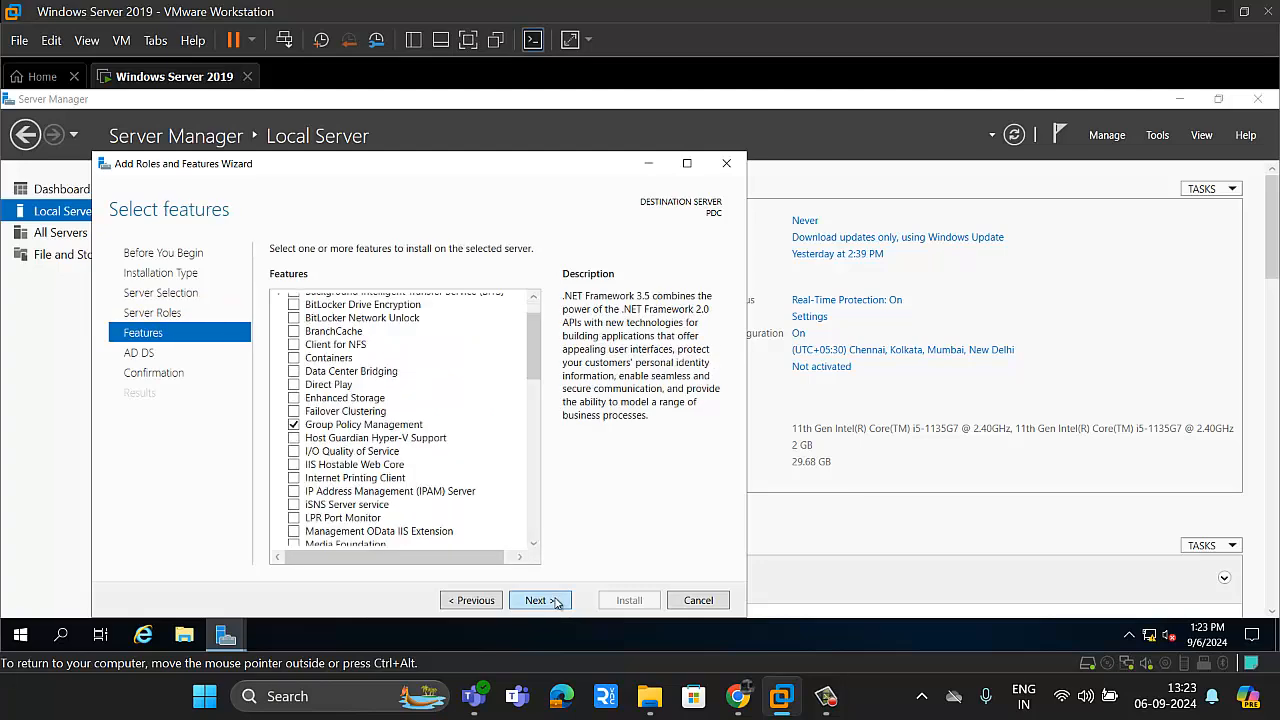
{"action": "left_click", "coordinate": [557, 602]}
{"action": "left_click", "coordinate": [557, 602]}
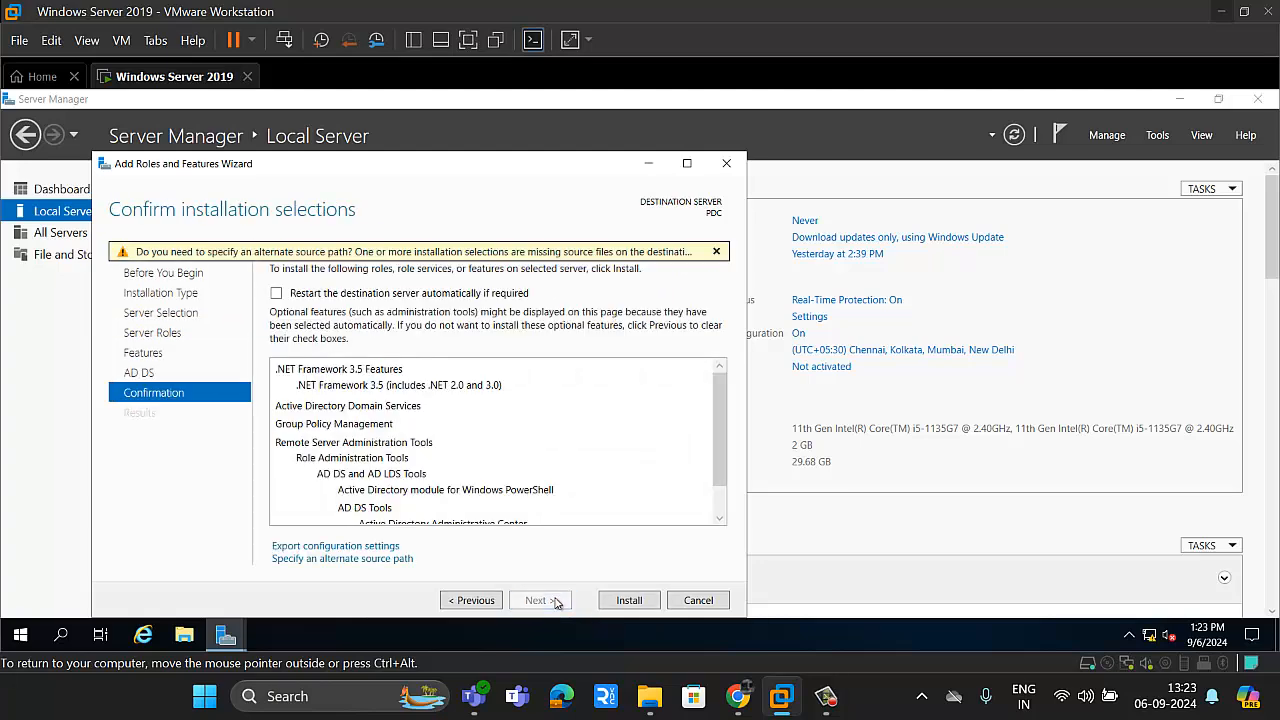
Step: Try to install the selected roles and features with automatic restart of the destination server allowed, and review the installation results
{"action": "left_click", "coordinate": [336, 294]}
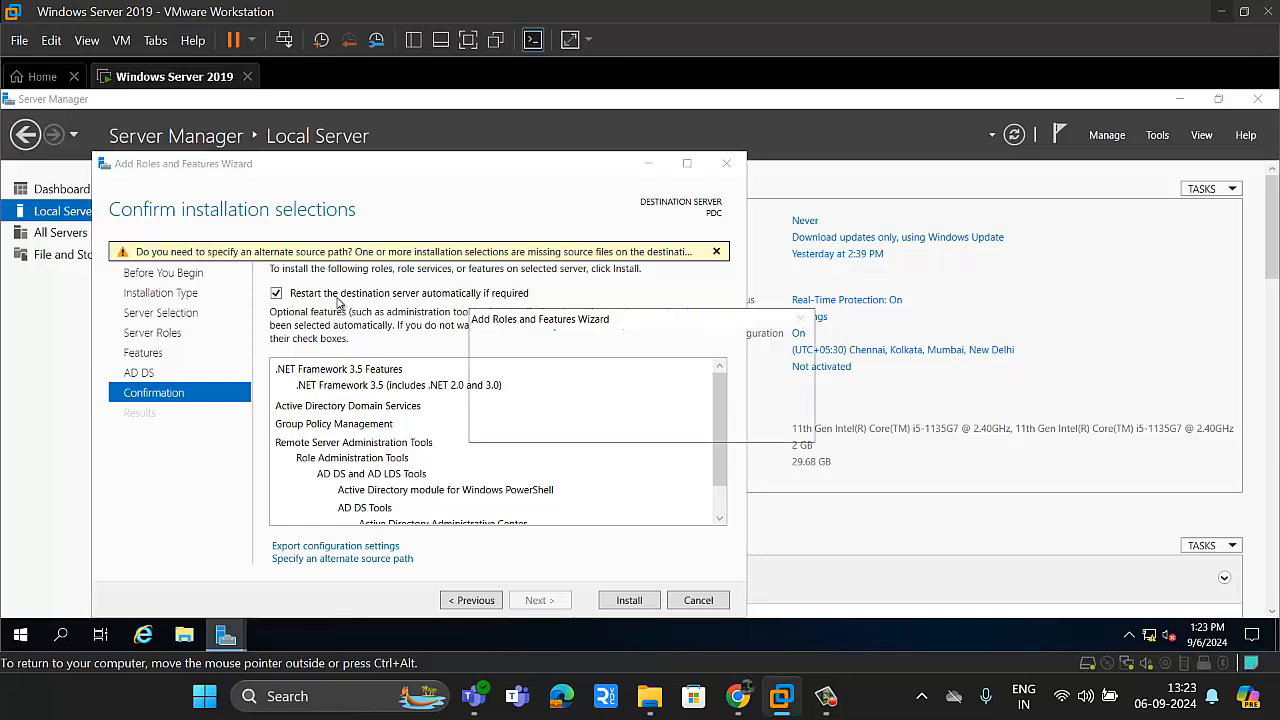
{"action": "left_click", "coordinate": [697, 420]}
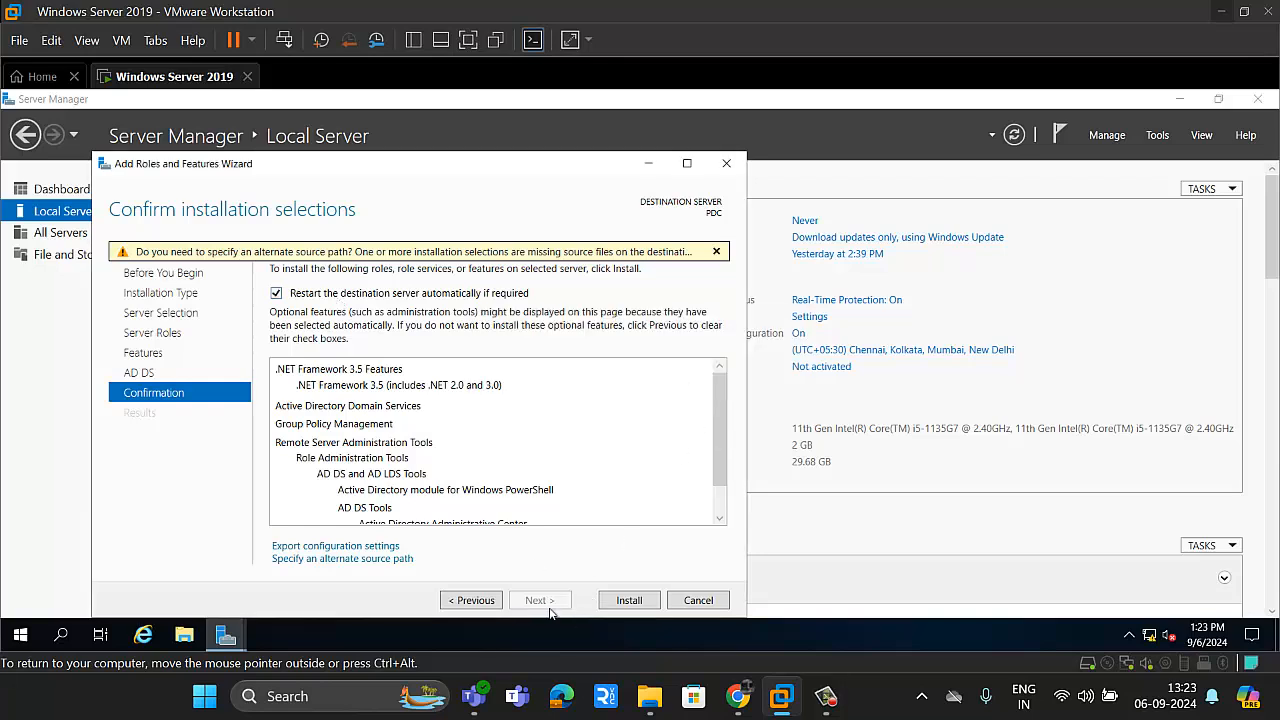
{"action": "left_click", "coordinate": [629, 600]}
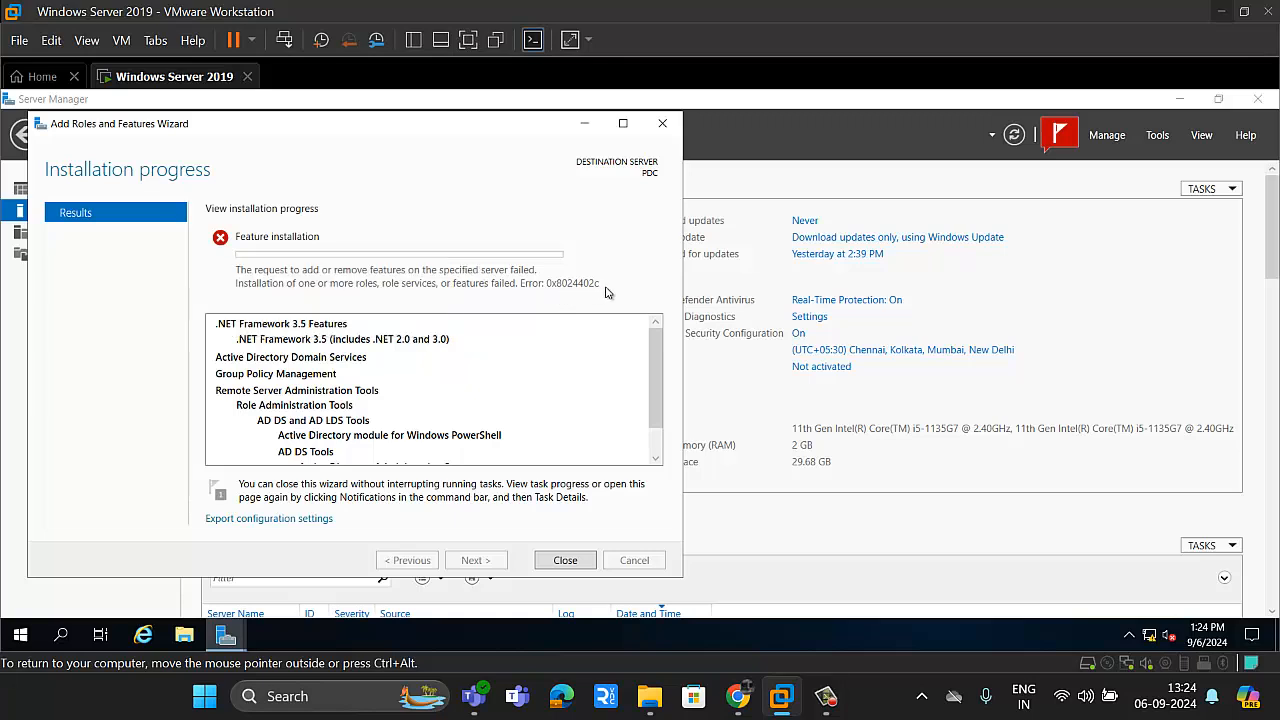
{"action": "left_click_drag", "start_coordinate": [658, 412], "coordinate": [654, 446]}
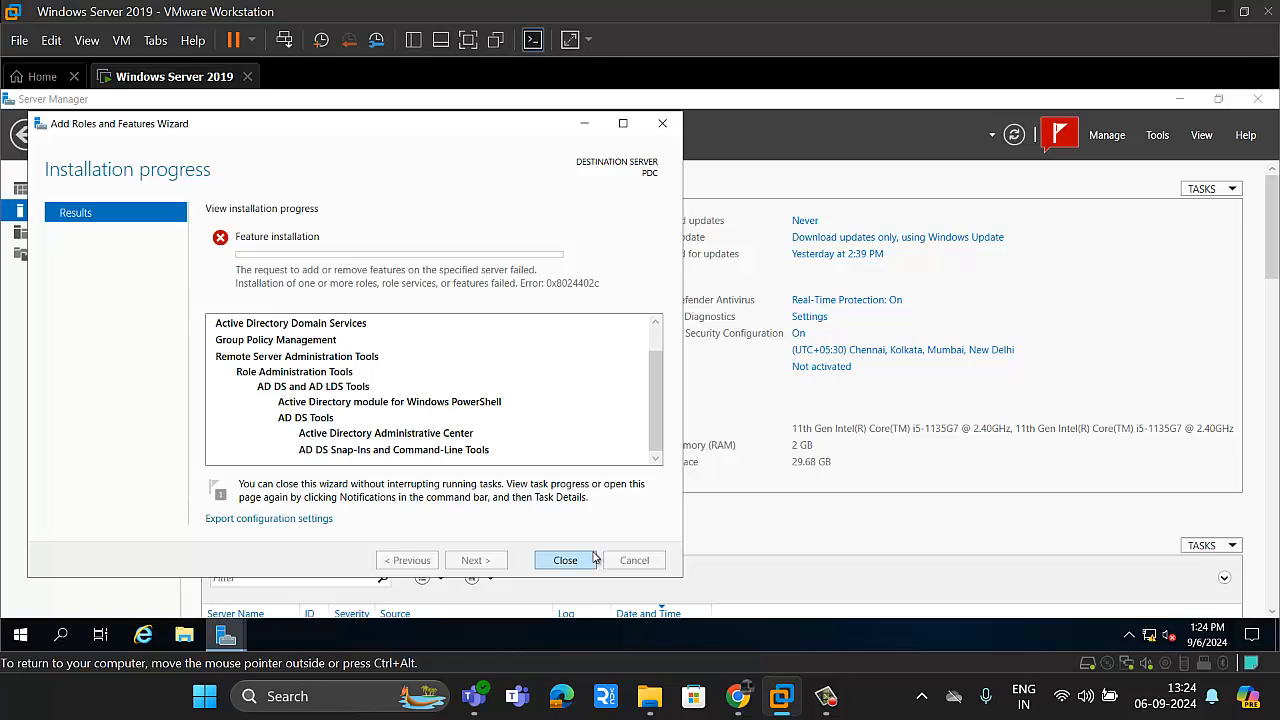
{"action": "left_click", "coordinate": [825, 696]}
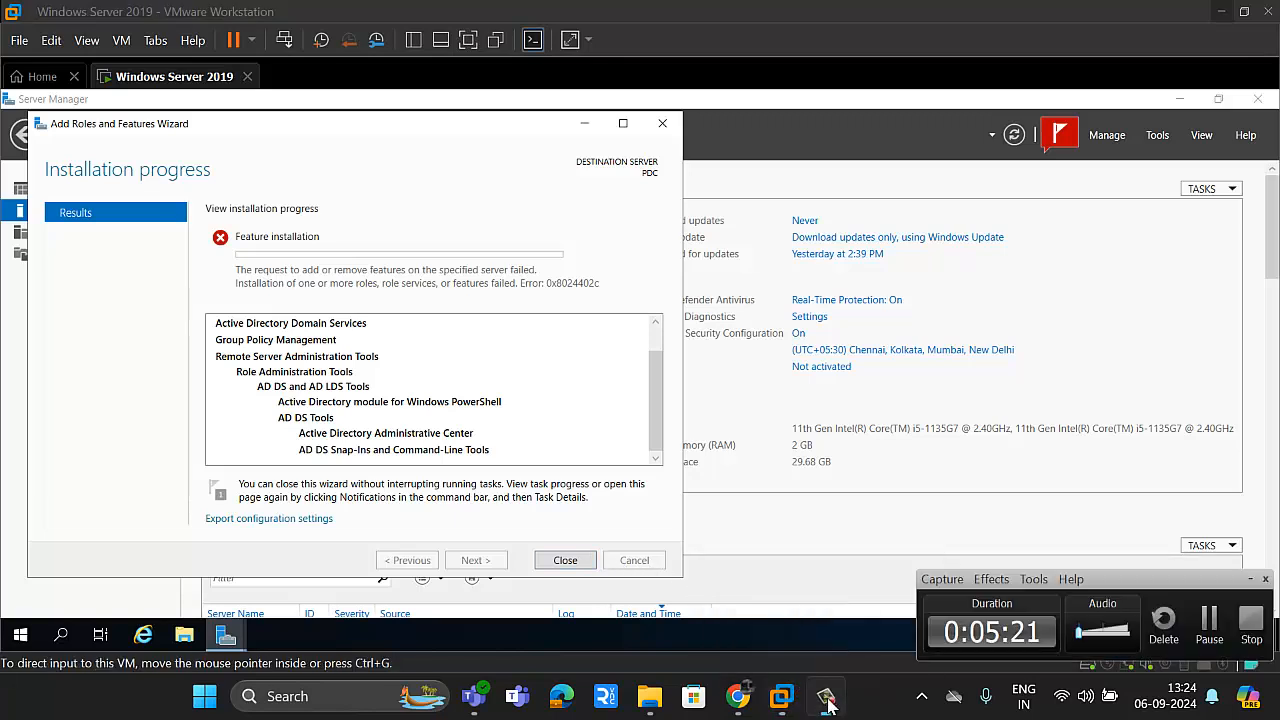
{"action": "left_click", "coordinate": [1209, 622]}
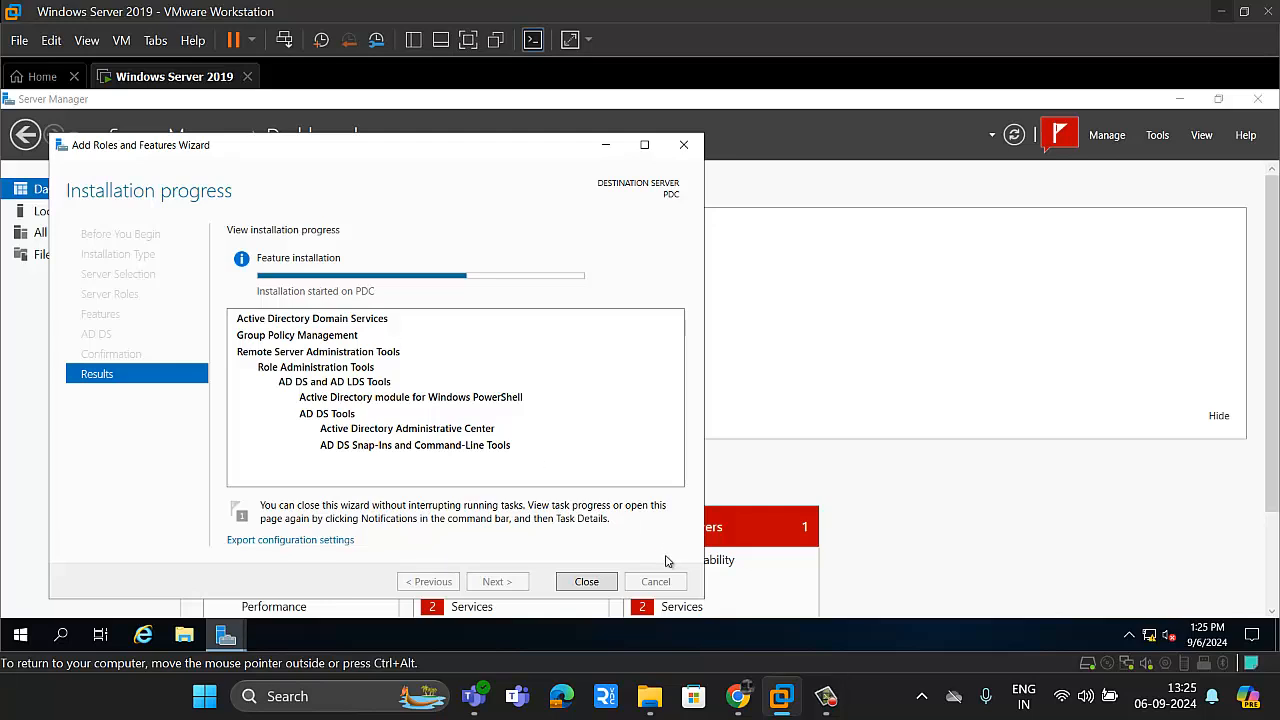
{"action": "mouse_move", "coordinate": [818, 695]}
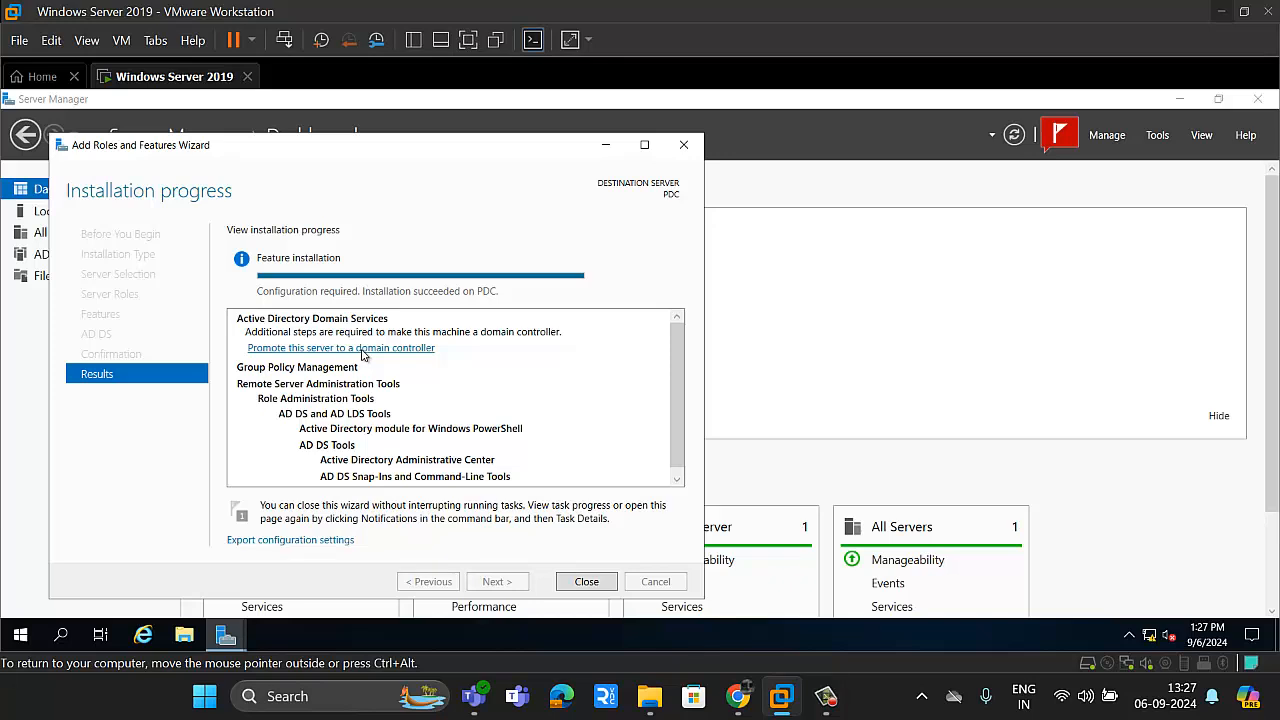
Step: Promote the server to a domain controller by adding a new forest with the root domain name winlab.com
{"action": "left_click", "coordinate": [362, 348]}
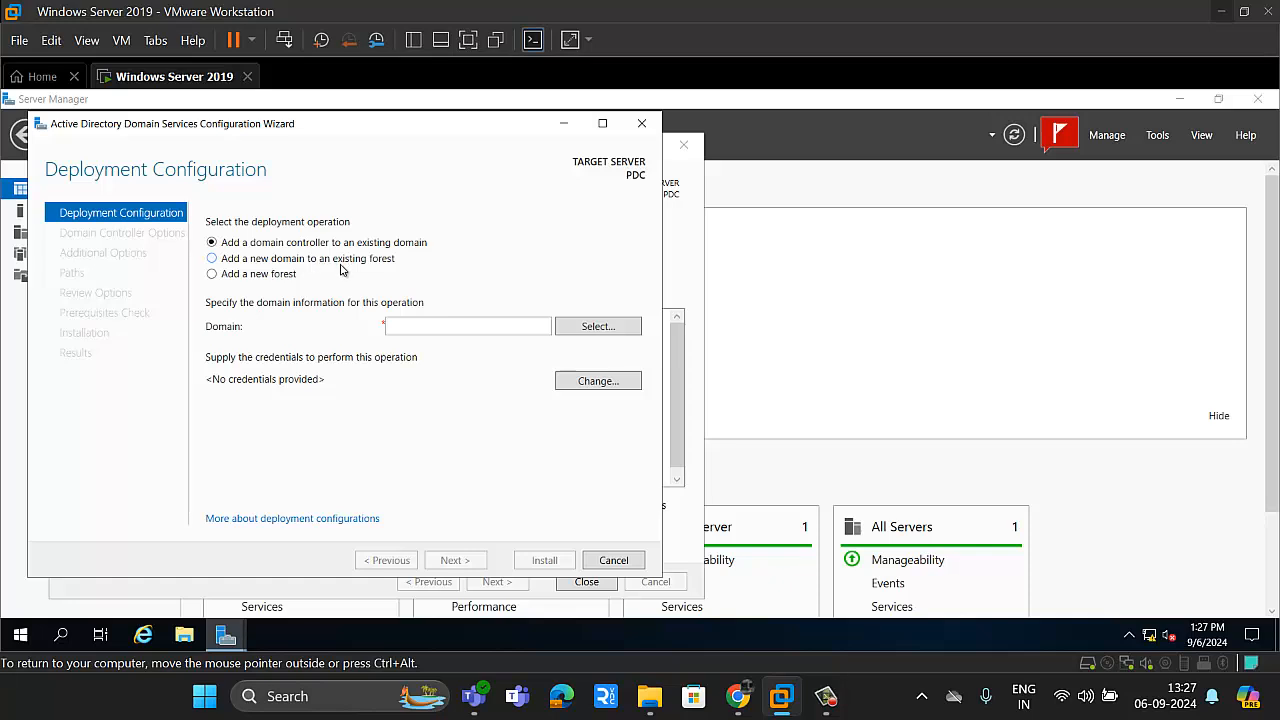
{"action": "left_click", "coordinate": [211, 274]}
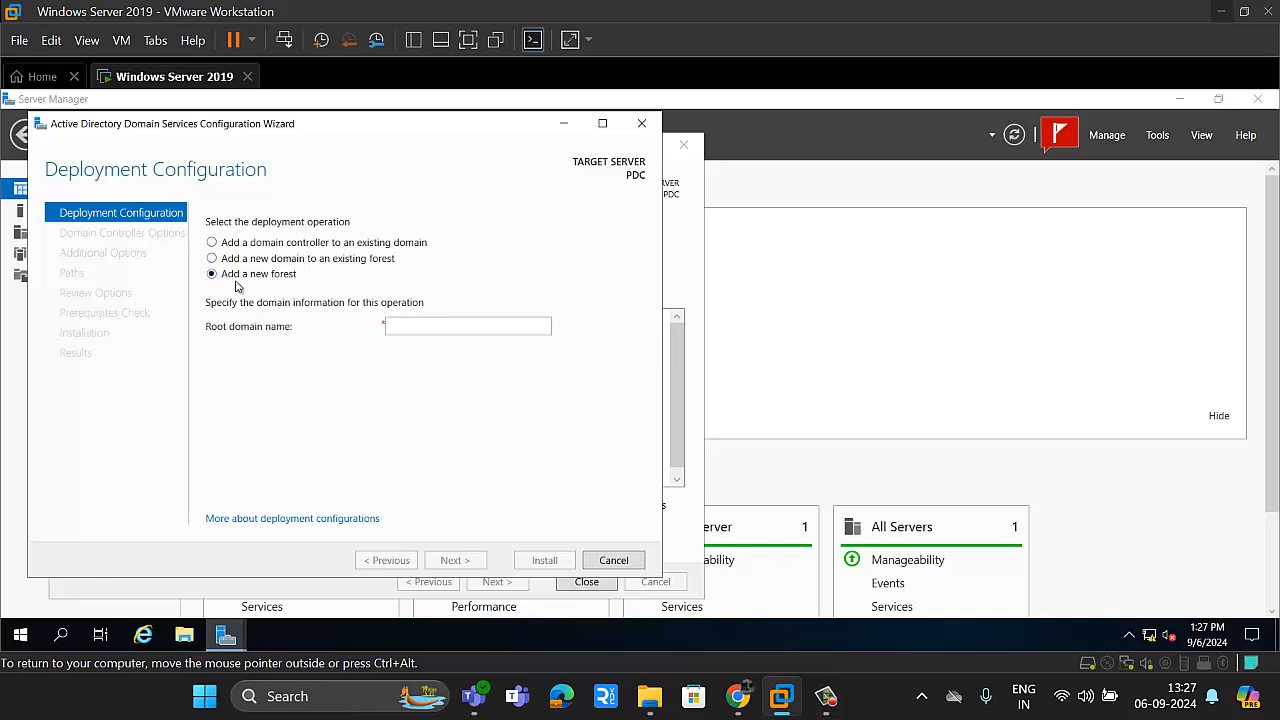
{"action": "left_click", "coordinate": [427, 328]}
{"action": "type", "text": "winlab.com"}
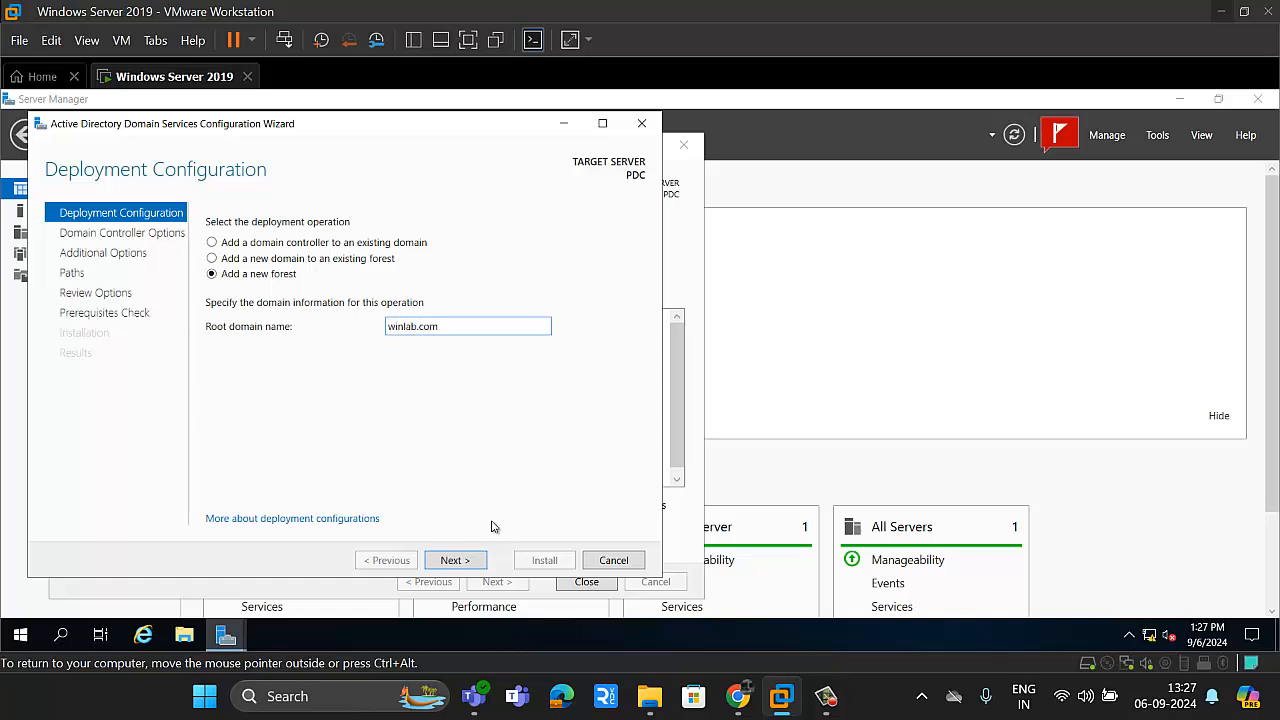
{"action": "left_click", "coordinate": [462, 566]}
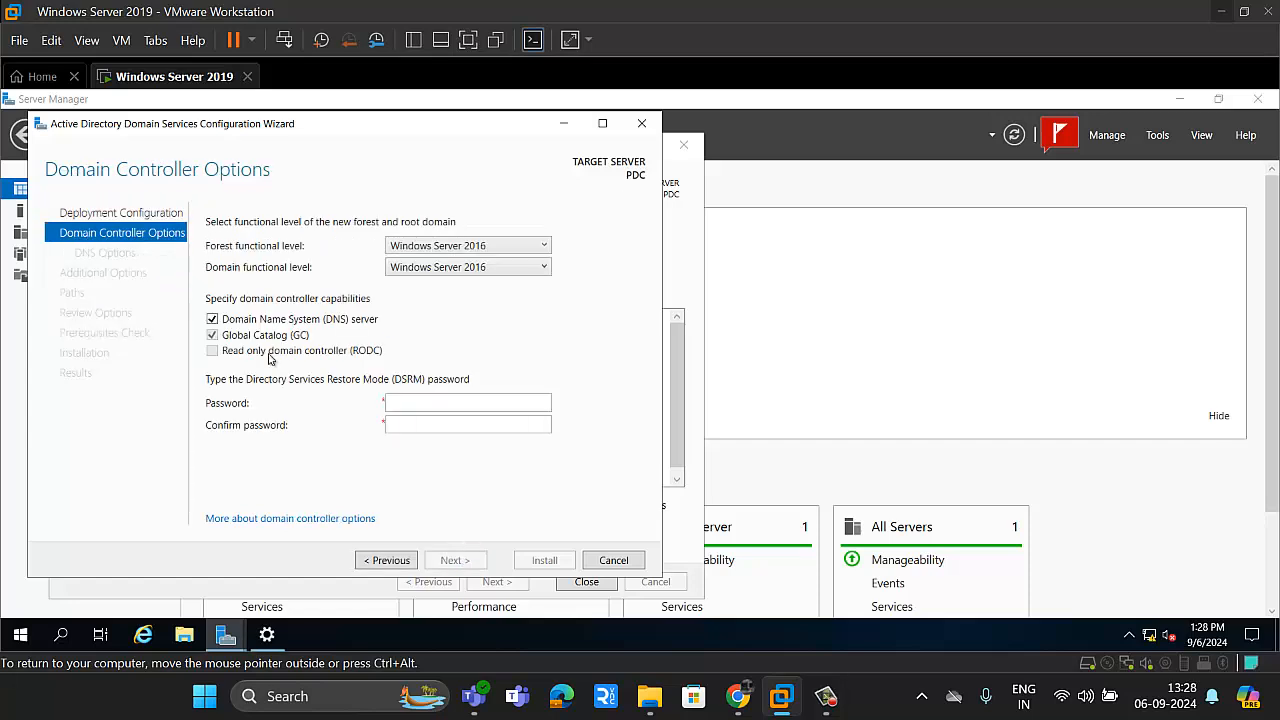
Step: Examine the available forest and domain functional levels and check the Windows edition in the system's About information
{"action": "left_click", "coordinate": [468, 247]}
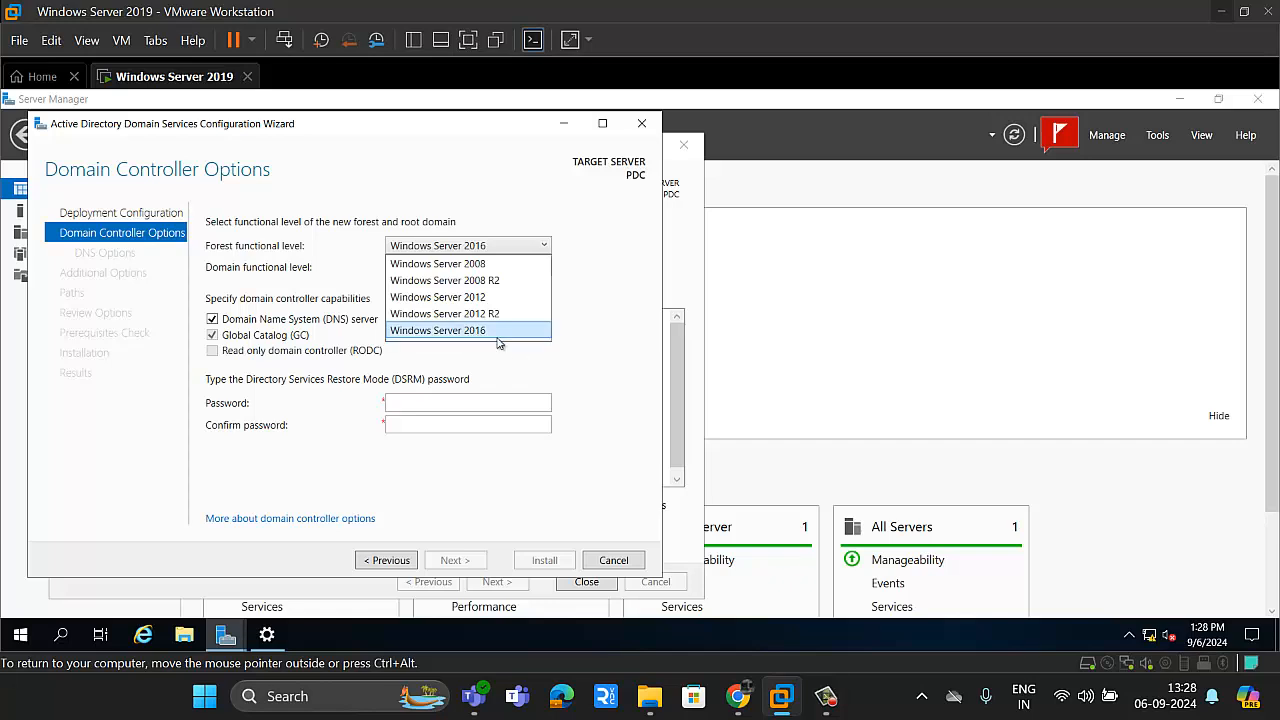
{"action": "left_click", "coordinate": [278, 269]}
{"action": "left_click", "coordinate": [473, 270]}
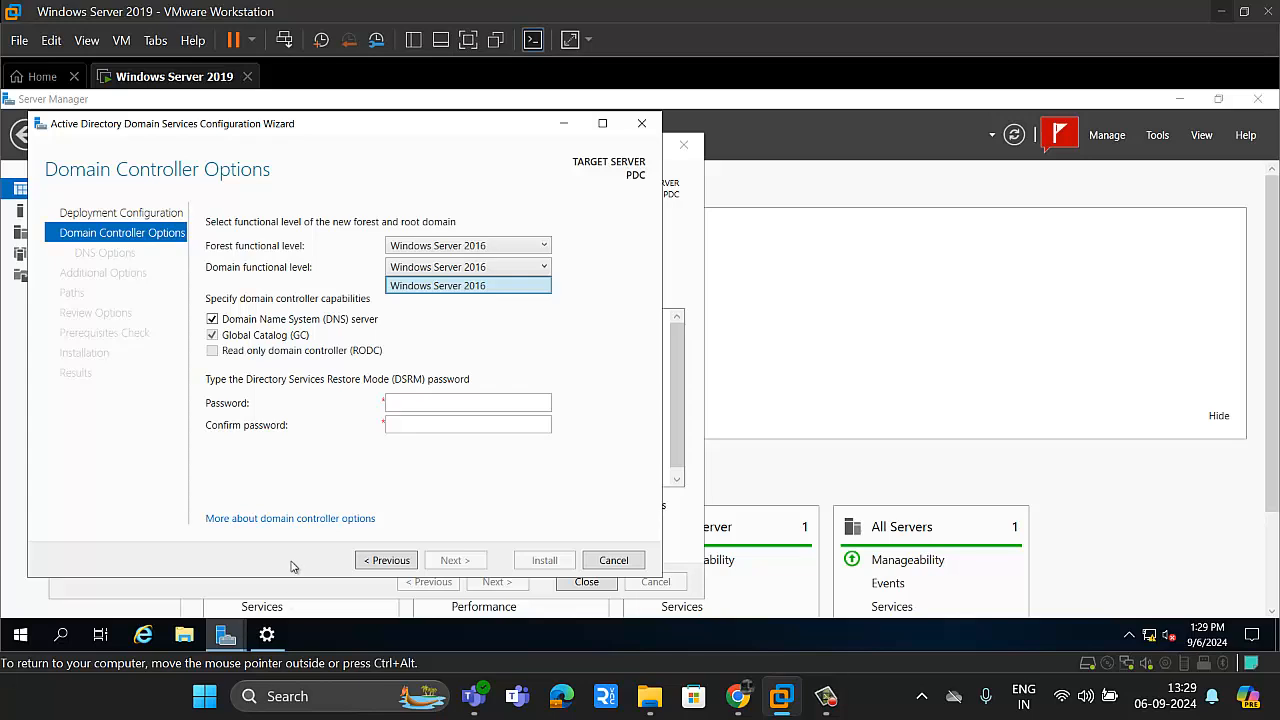
{"action": "left_click", "coordinate": [267, 634]}
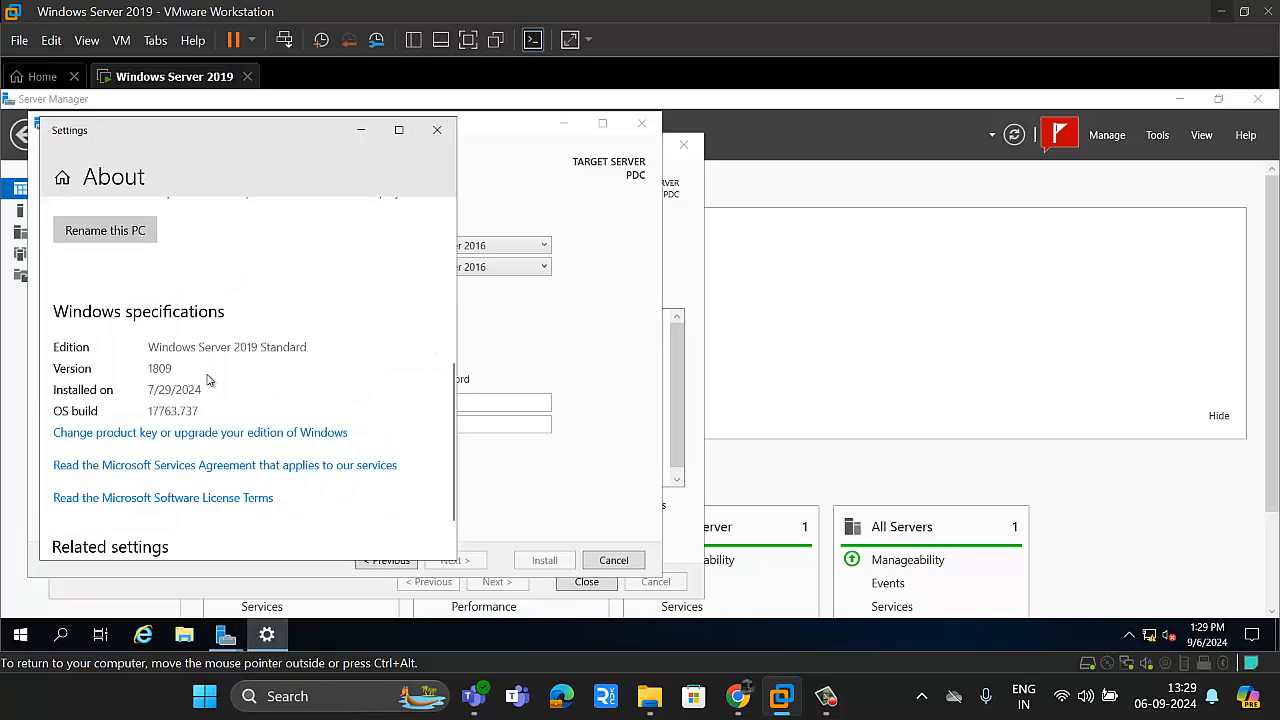
{"action": "left_click", "coordinate": [437, 130]}
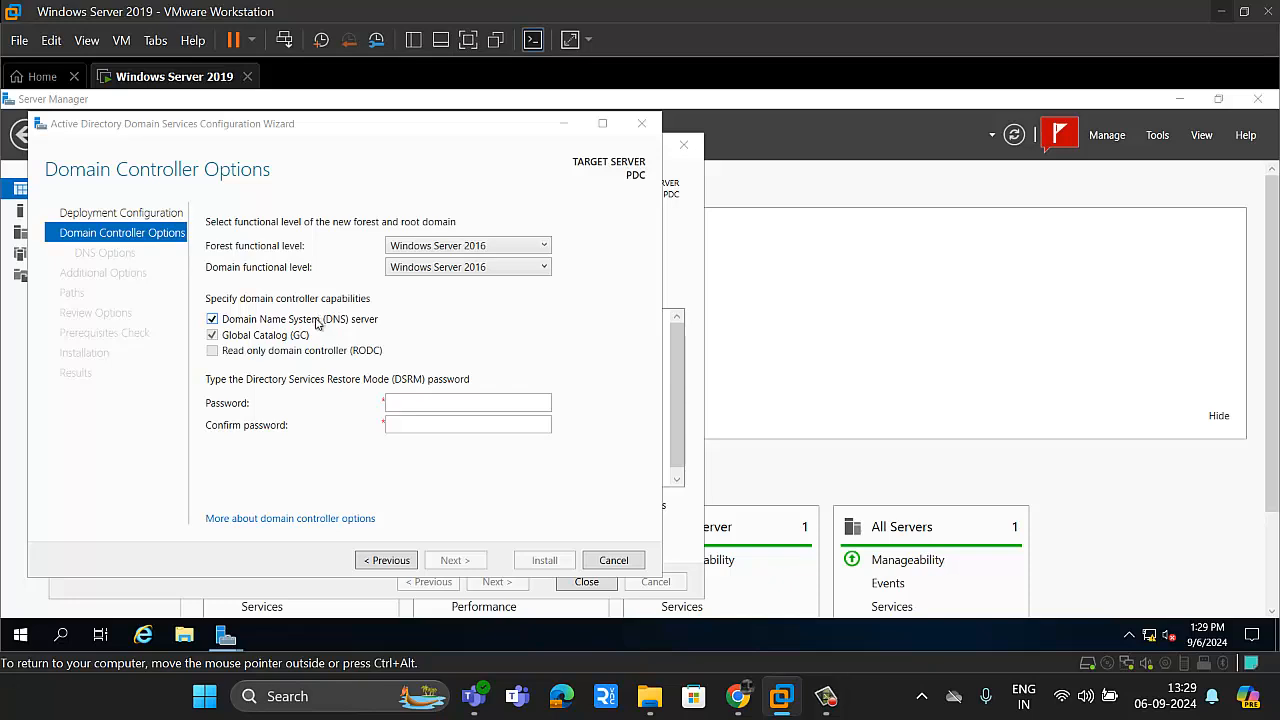
Step: Enter and confirm the Directory Services Restore Mode (DSRM) password for the domain controller
{"action": "left_click", "coordinate": [212, 339]}
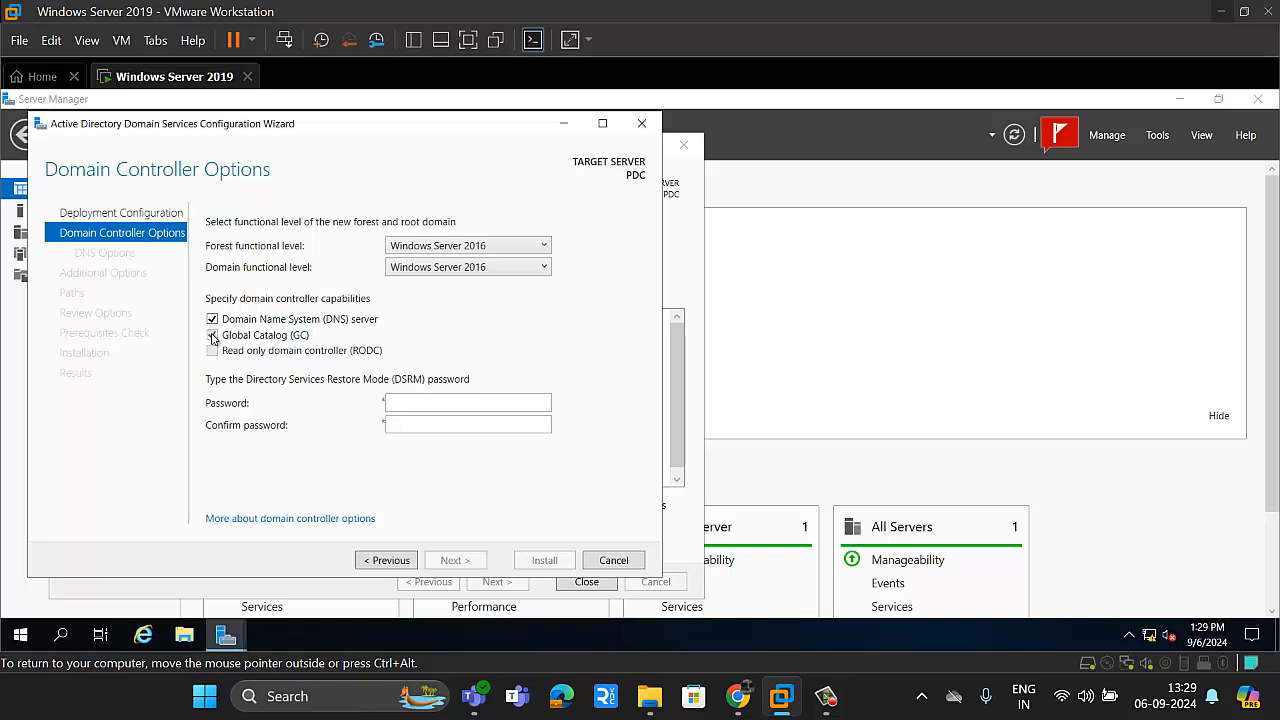
{"action": "left_click", "coordinate": [404, 404]}
{"action": "type", "text": "P"}
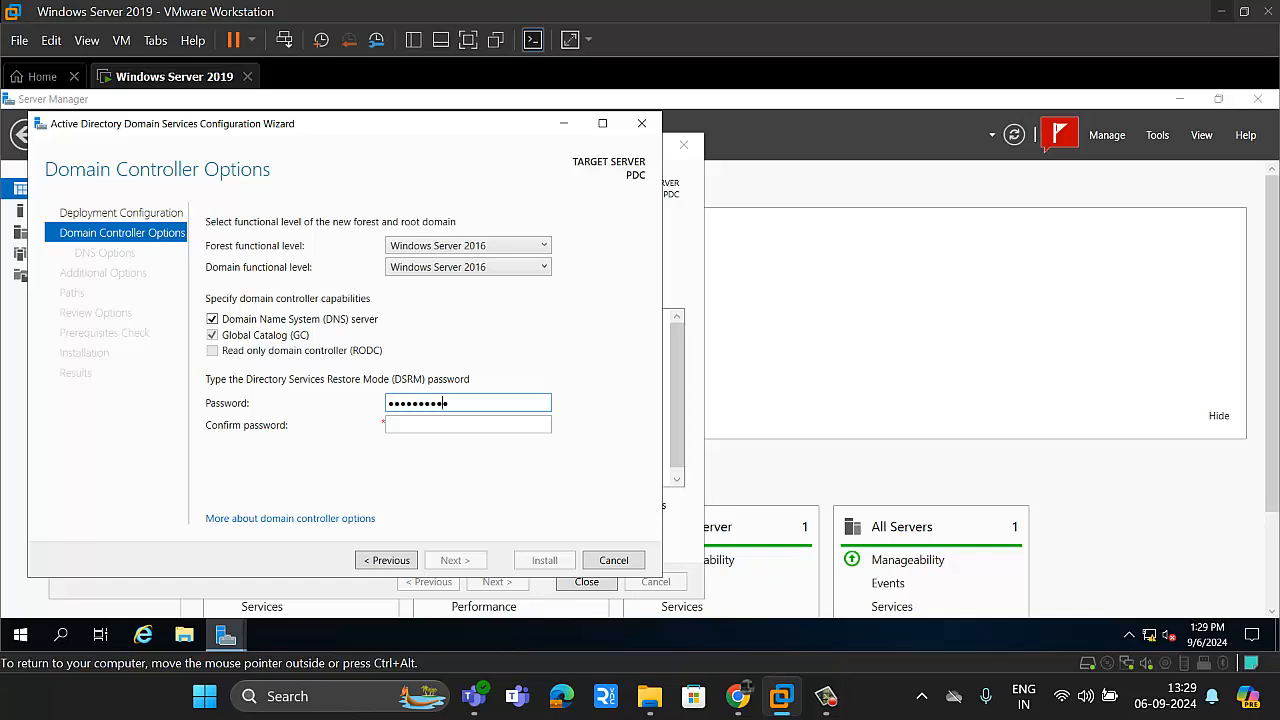
{"action": "key", "text": "Tab"}
{"action": "type", "text": "••••••••"}
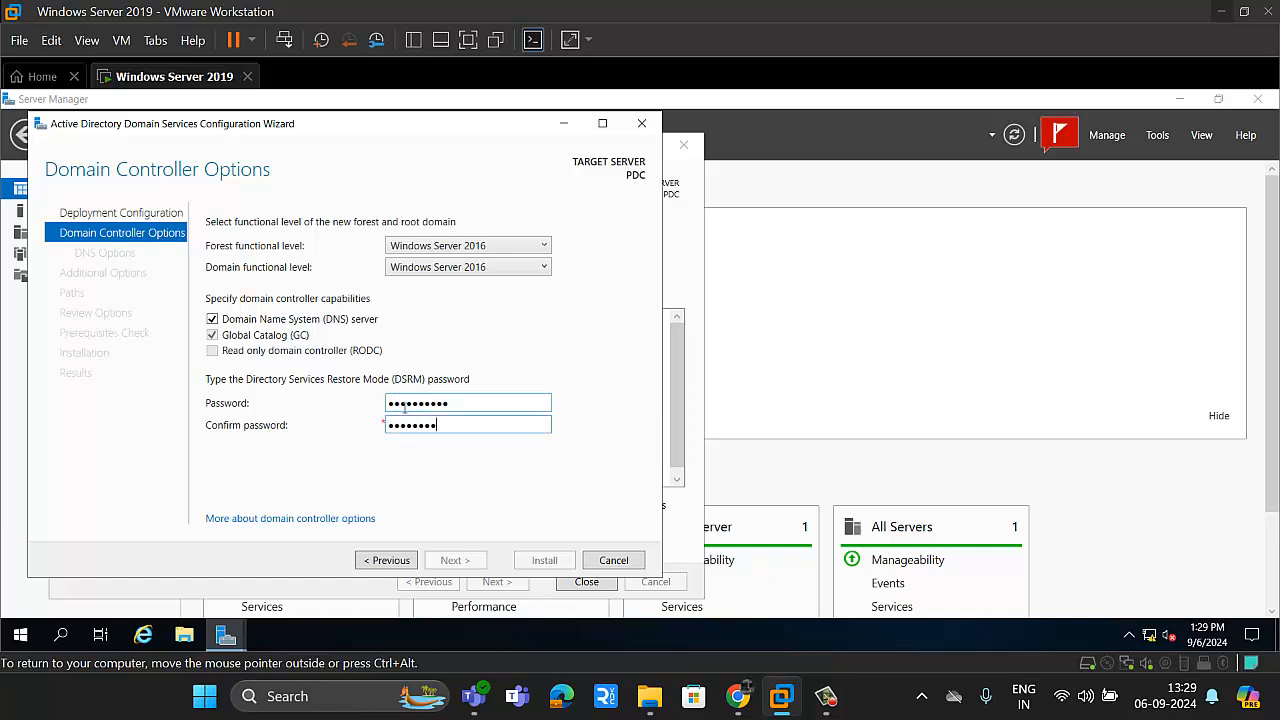
{"action": "type", "text": "••"}
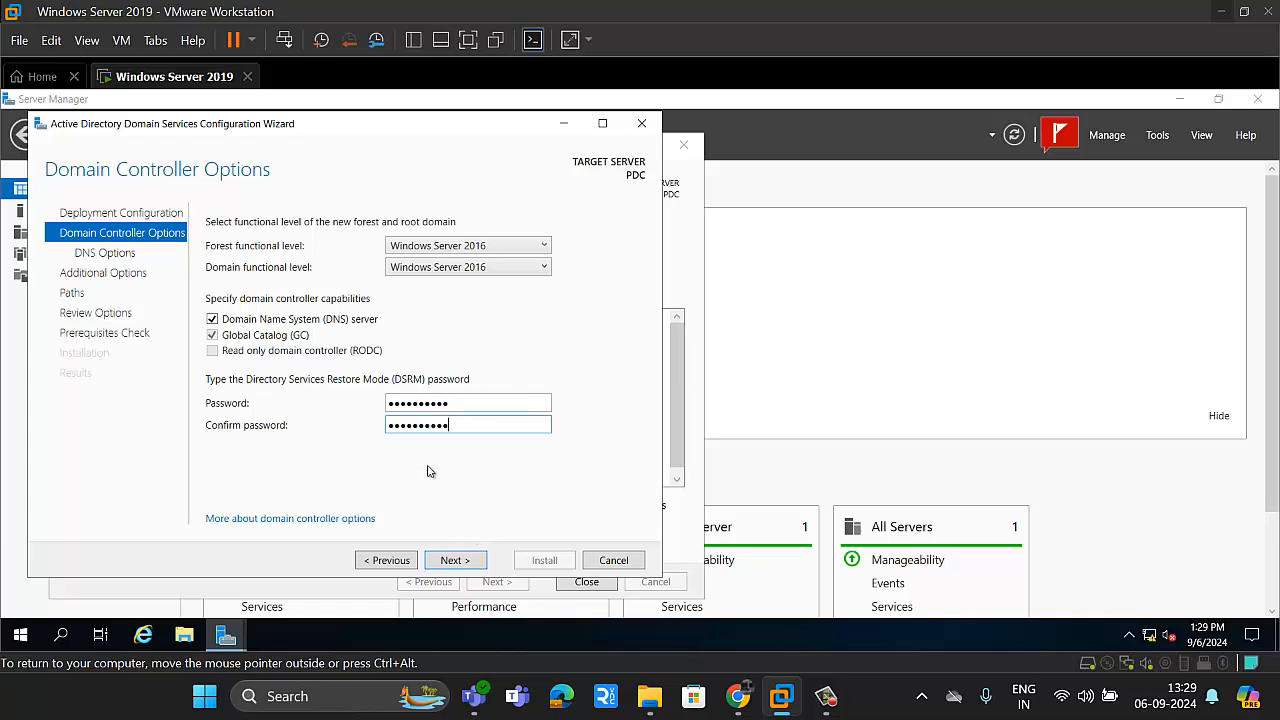
Step: Accept the domain controller and DNS options without DNS delegation, and keep WINLAB as the NetBIOS domain name
{"action": "left_click", "coordinate": [452, 560]}
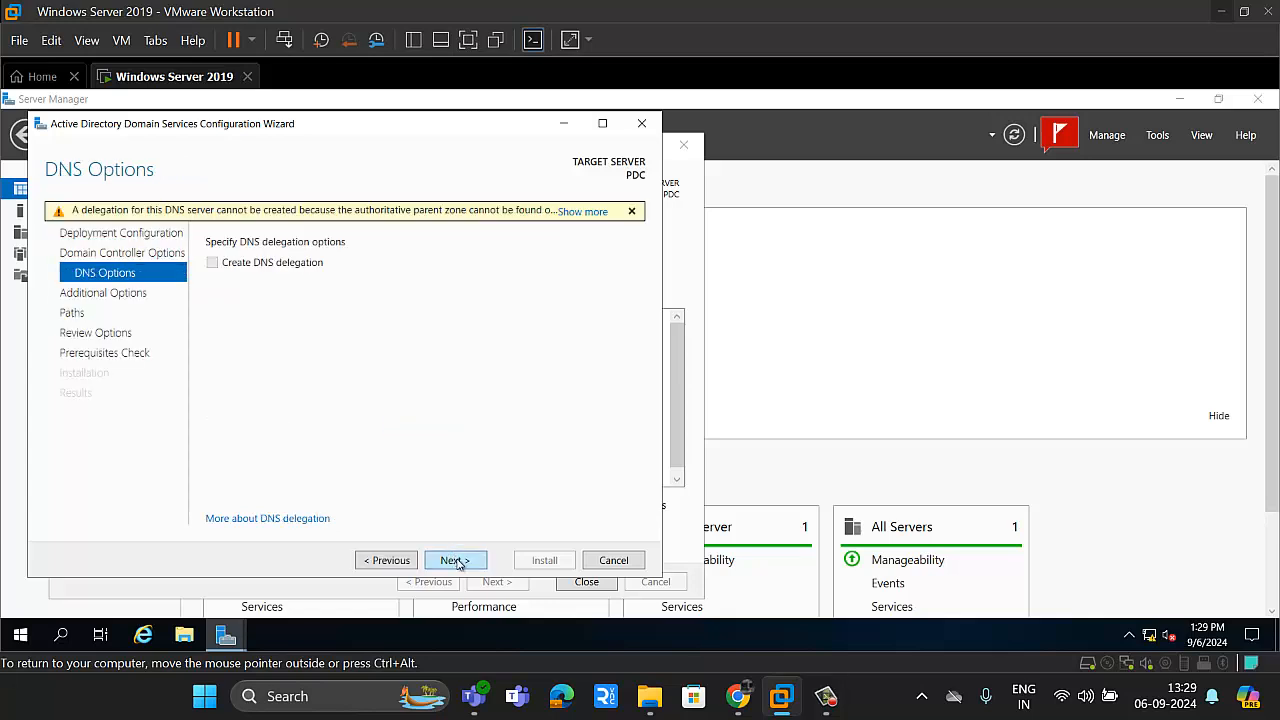
{"action": "left_click", "coordinate": [454, 560]}
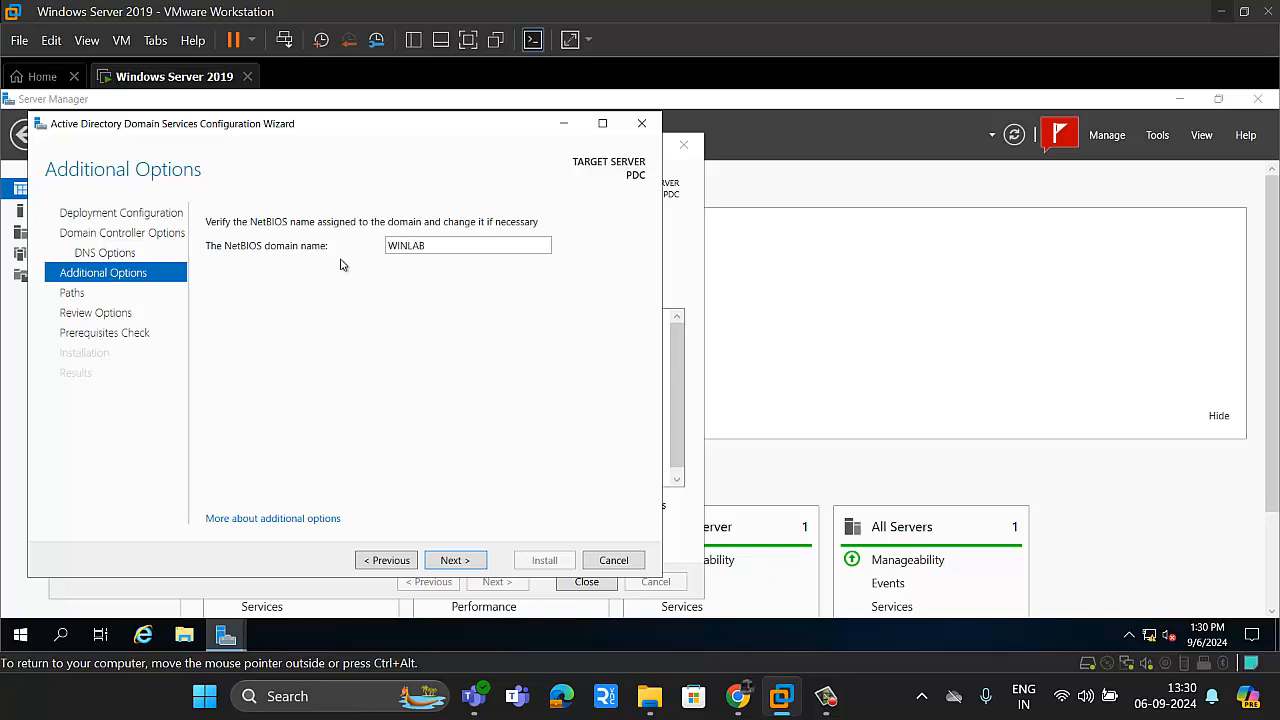
{"action": "left_click", "coordinate": [455, 560]}
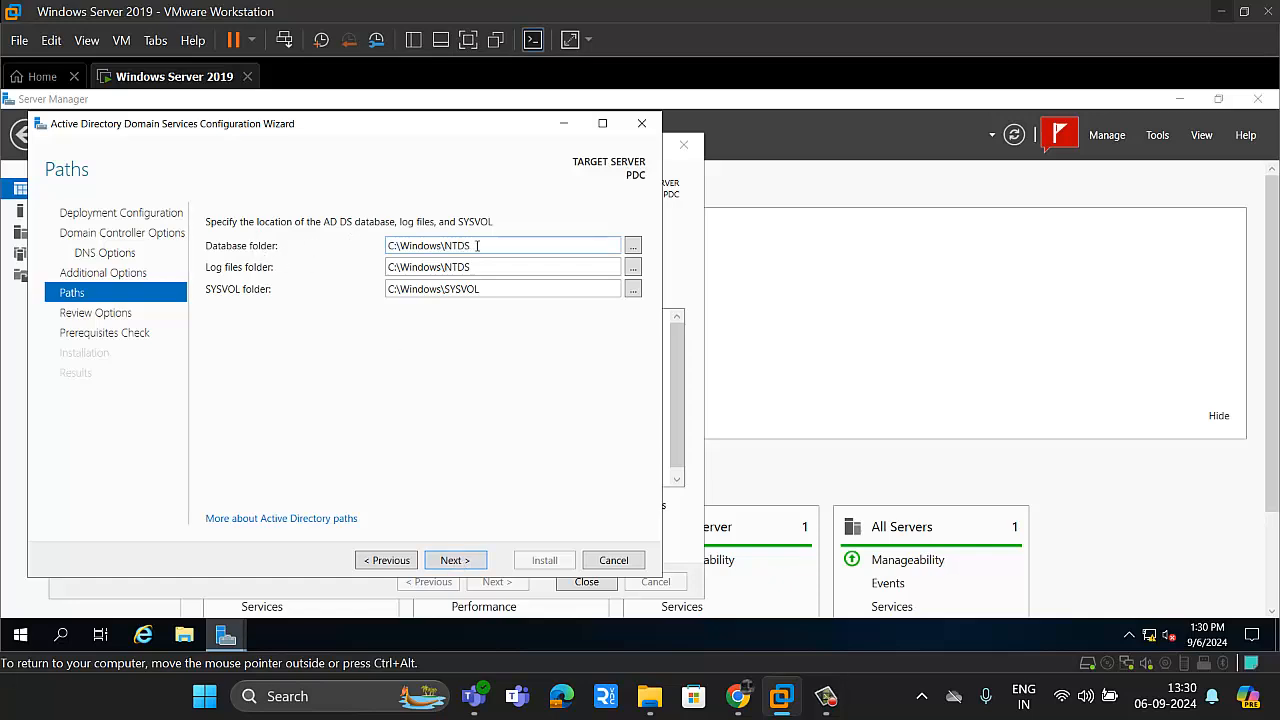
Step: Open the C:\Windows folder beside the wizard and check whether it contains an NTDS folder
{"action": "key", "text": "super+r"}
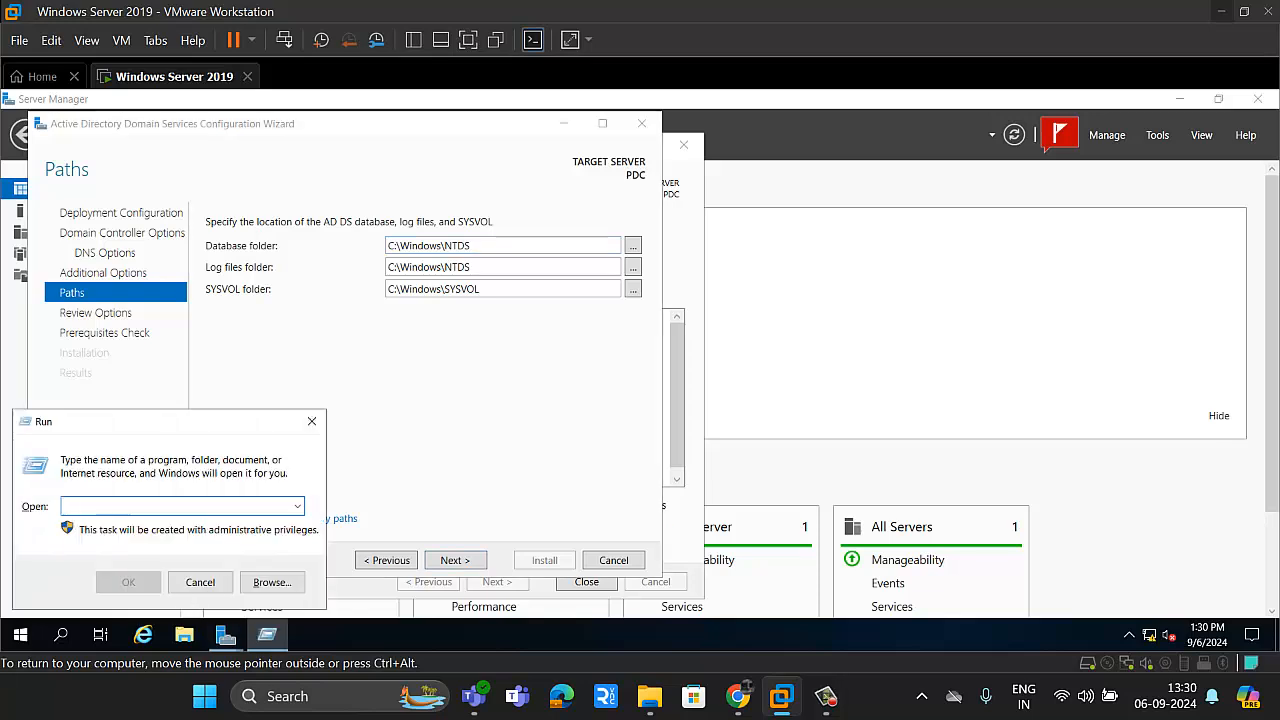
{"action": "type", "text": "c:\\w"}
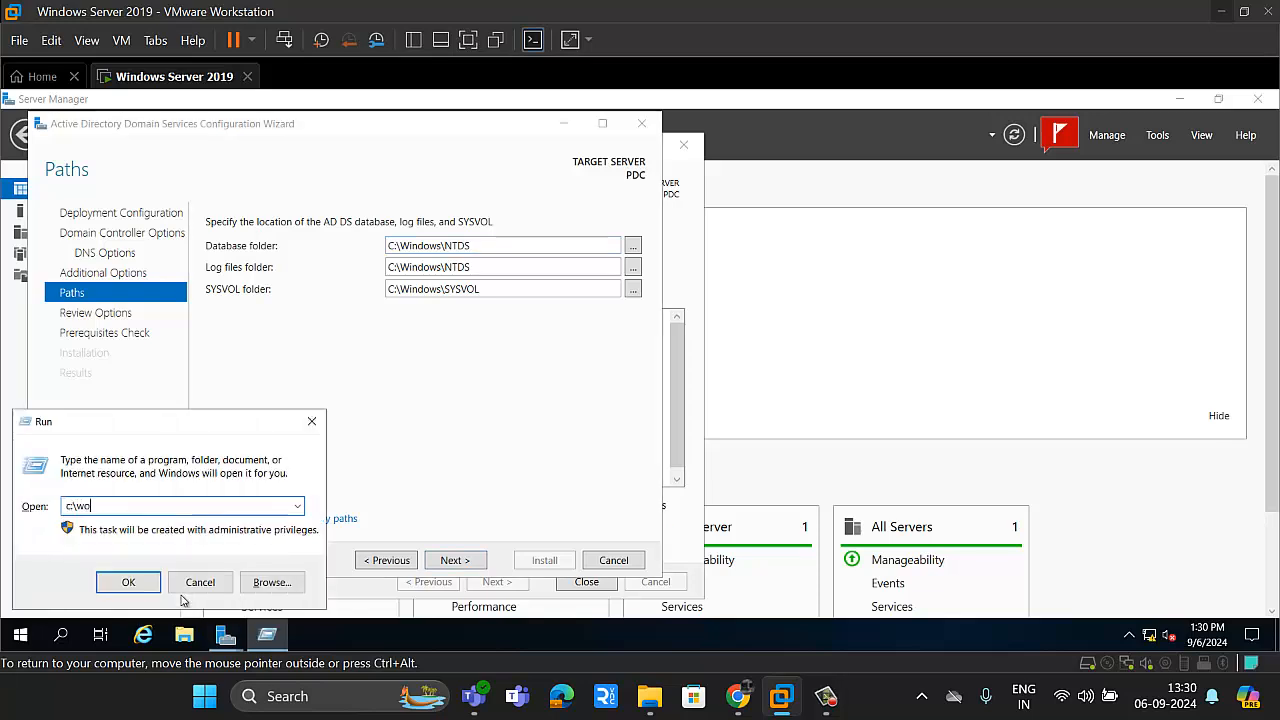
{"action": "type", "text": "ind"}
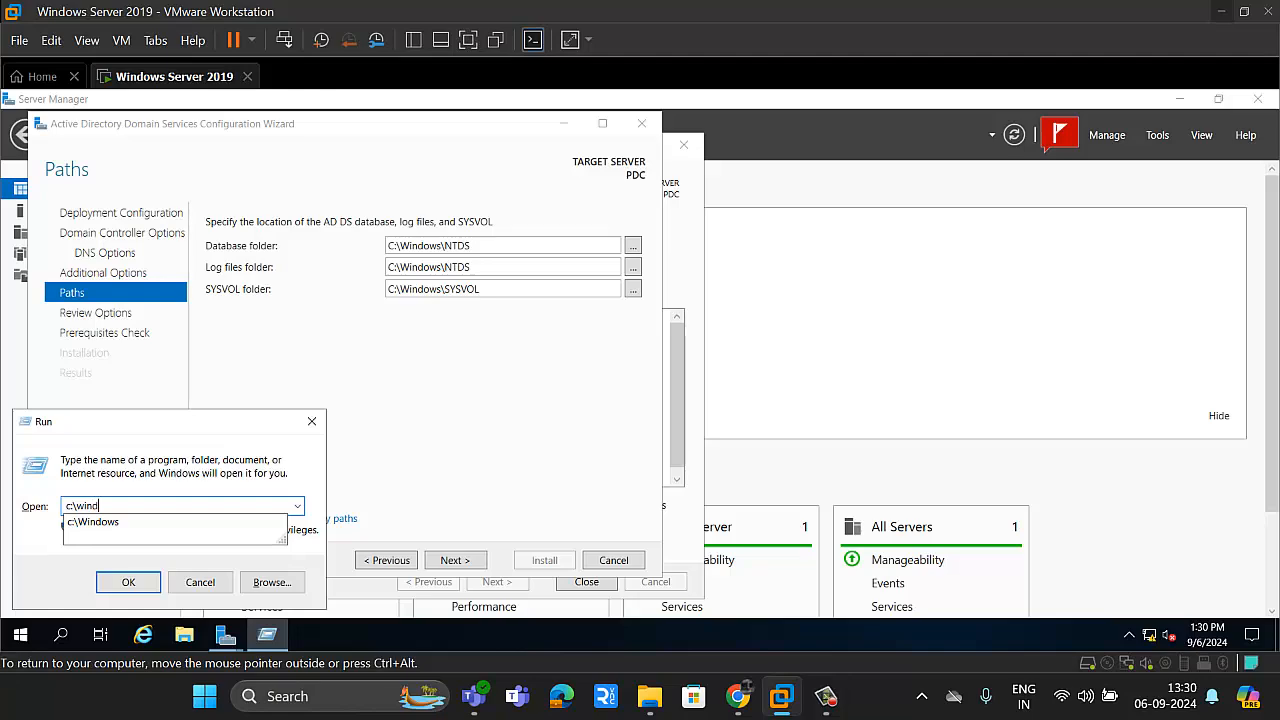
{"action": "key", "text": "Down"}
{"action": "key", "text": "Return"}
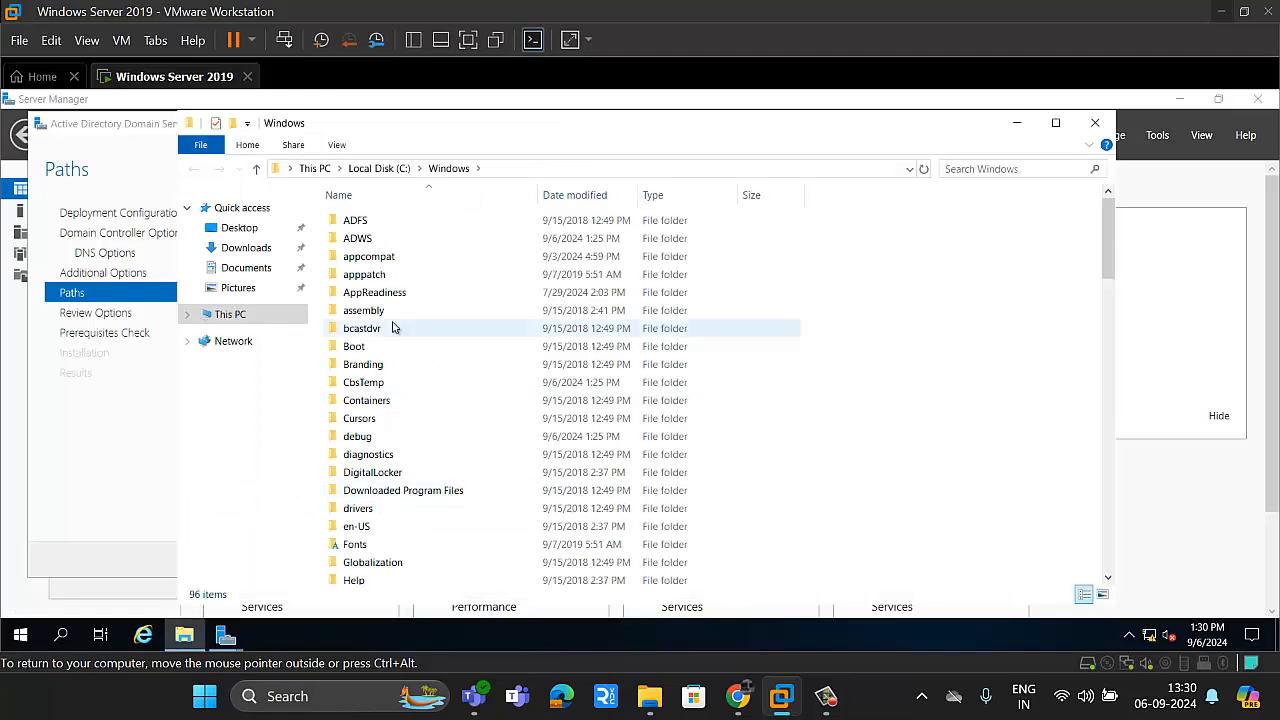
{"action": "left_click_drag", "start_coordinate": [485, 141], "coordinate": [842, 214]}
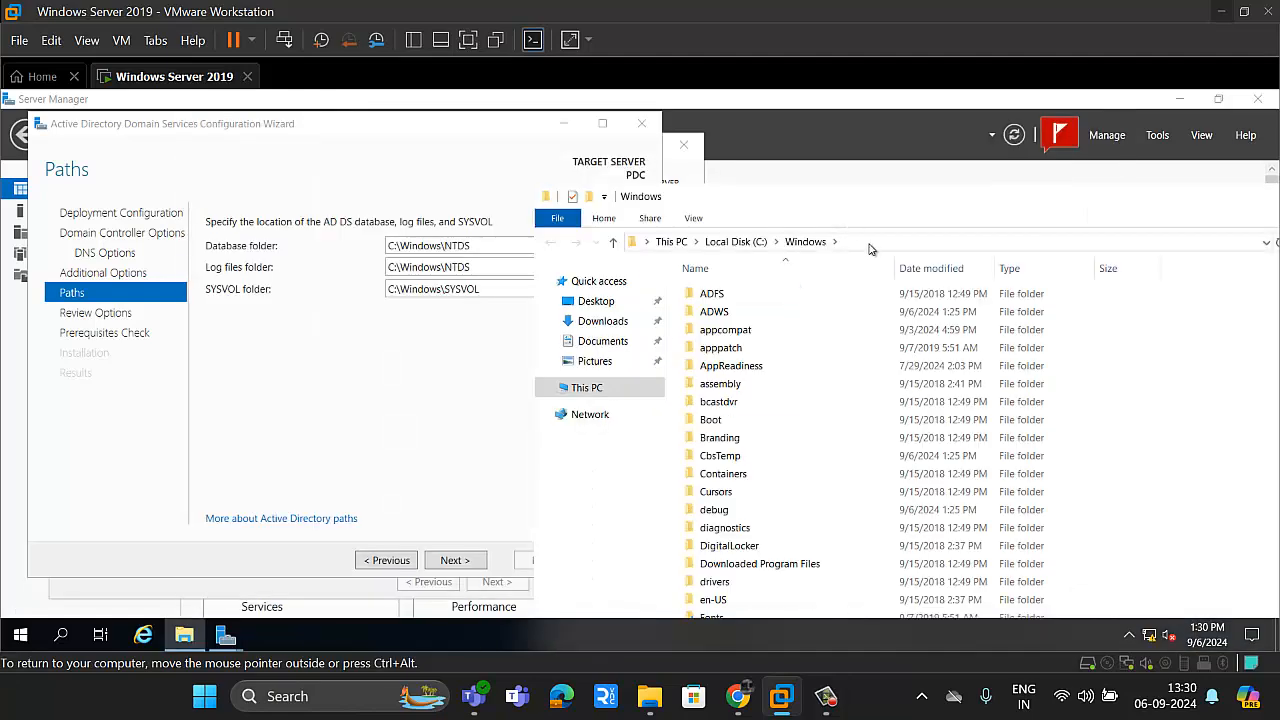
{"action": "left_click", "coordinate": [871, 242]}
{"action": "type", "text": "\\N"}
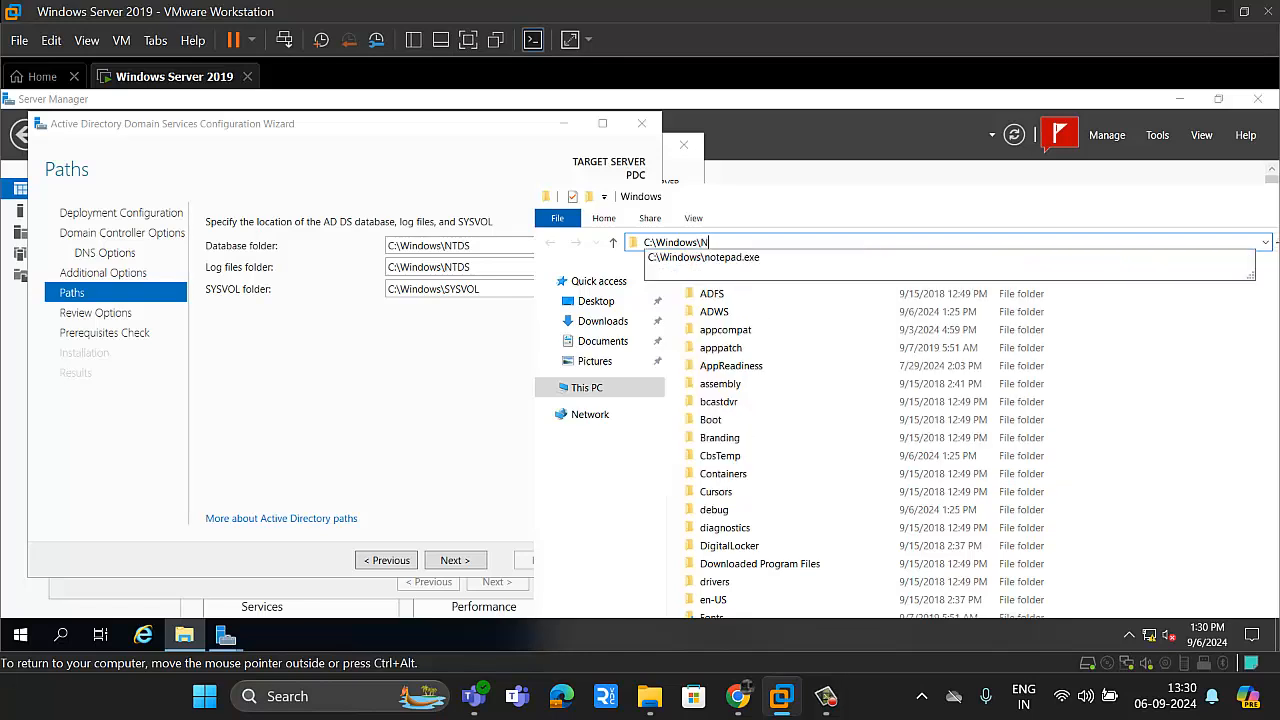
{"action": "type", "text": "TT"}
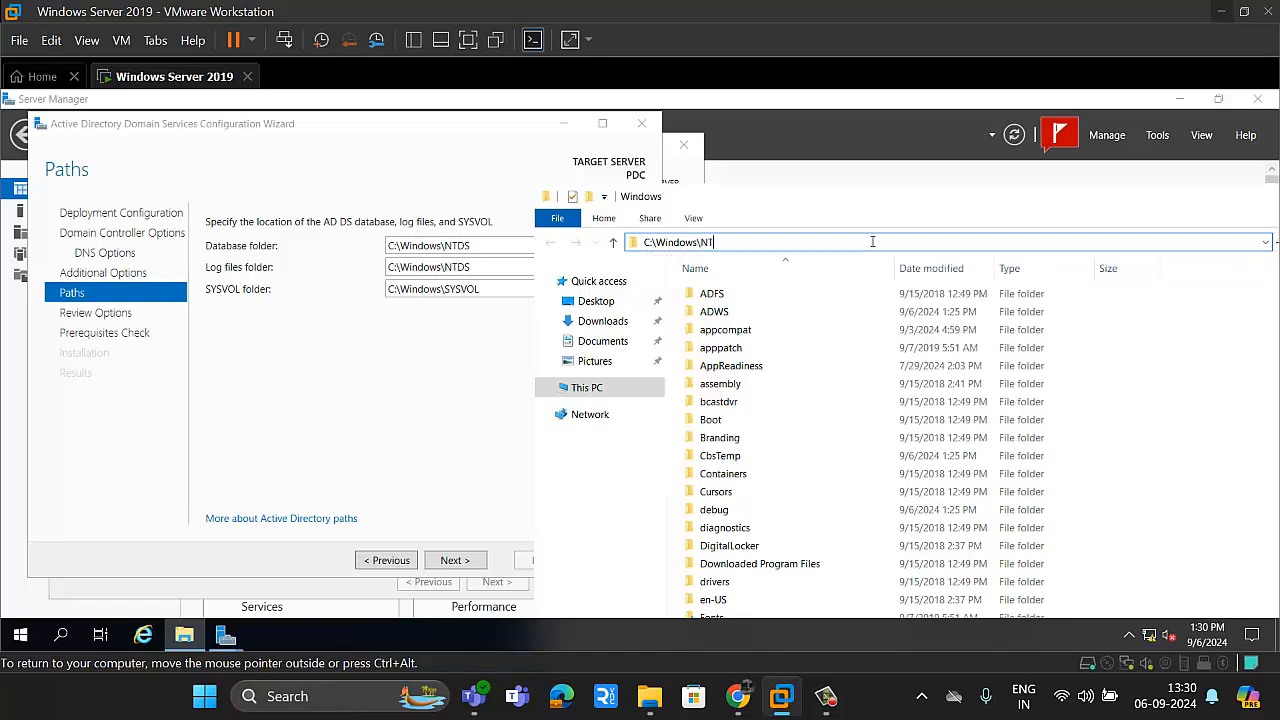
Step: Keep the default database, log files and SYSVOL folders, accept the reviewed options and start the domain controller installation
{"action": "left_click", "coordinate": [371, 343]}
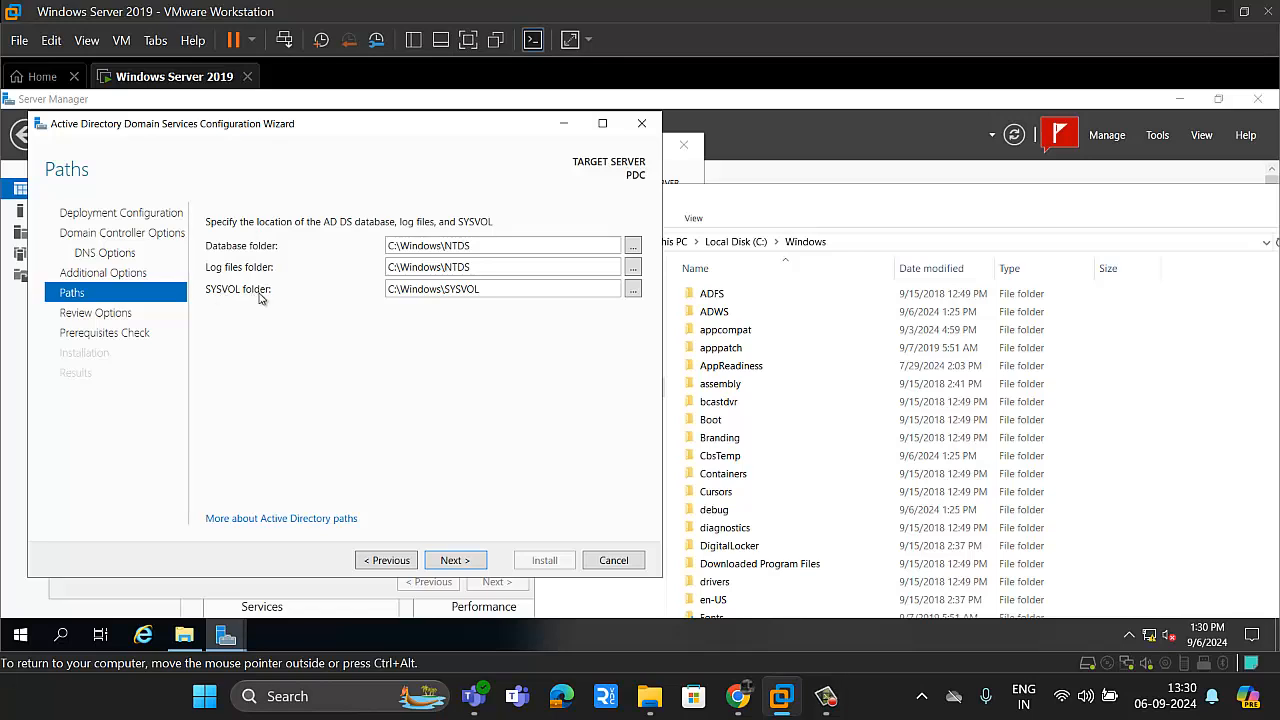
{"action": "left_click", "coordinate": [452, 562]}
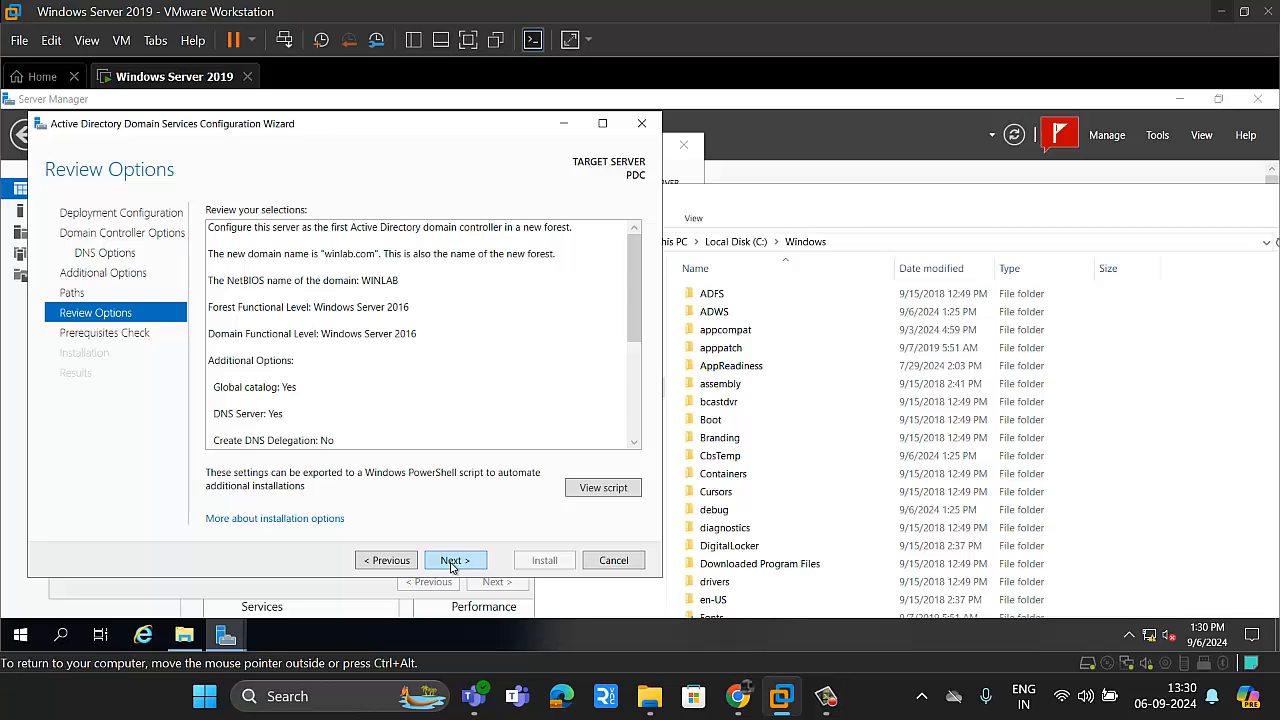
{"action": "left_click", "coordinate": [452, 562]}
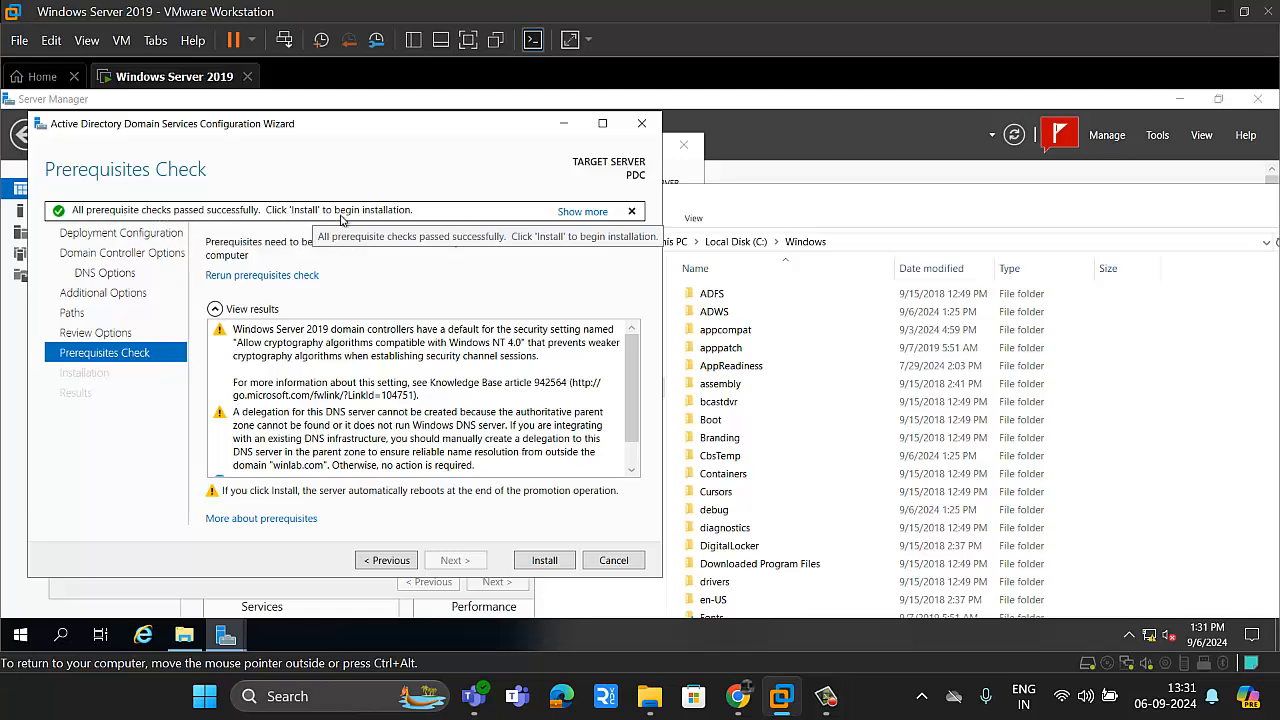
{"action": "left_click", "coordinate": [545, 561]}
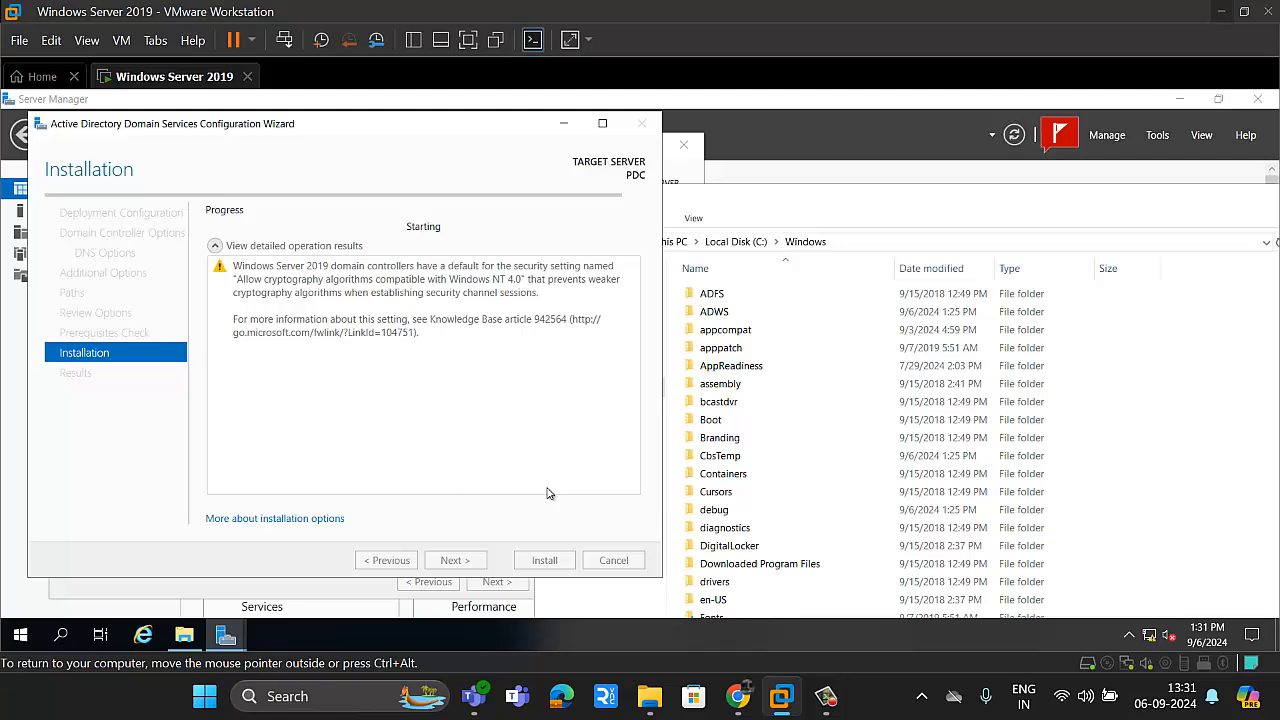
{"action": "mouse_move", "coordinate": [823, 701]}
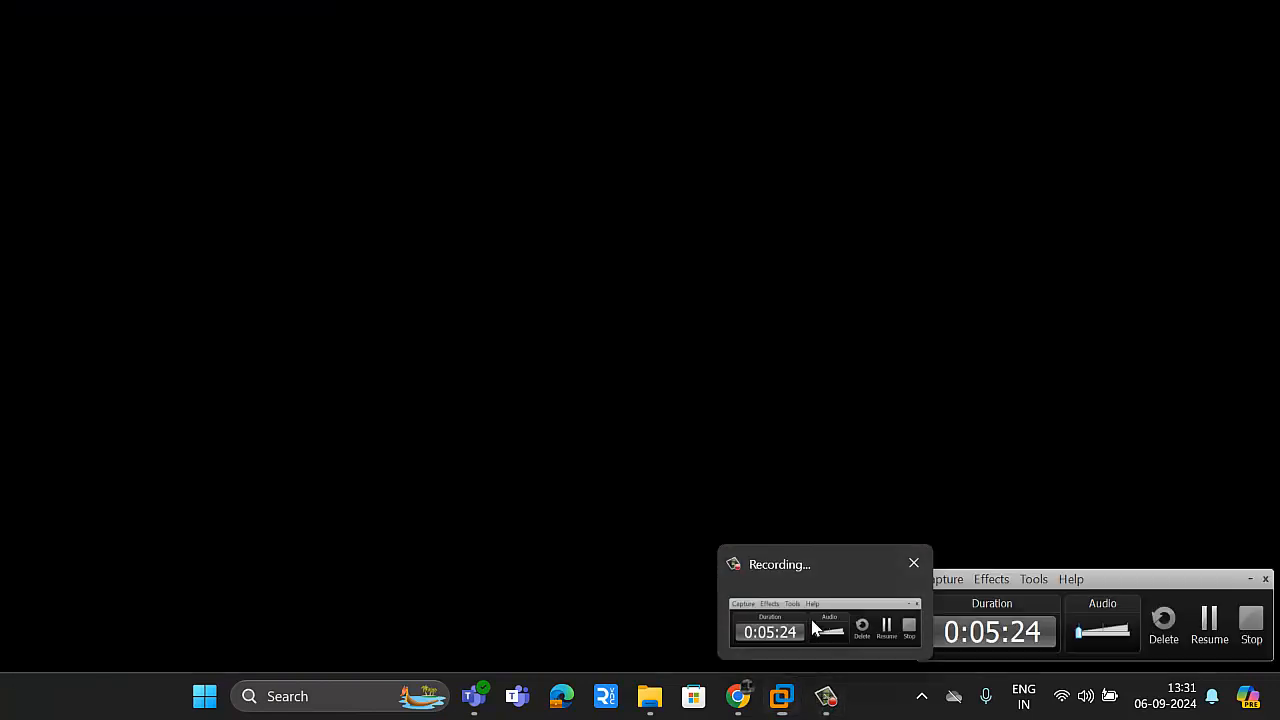
{"action": "left_click", "coordinate": [815, 628]}
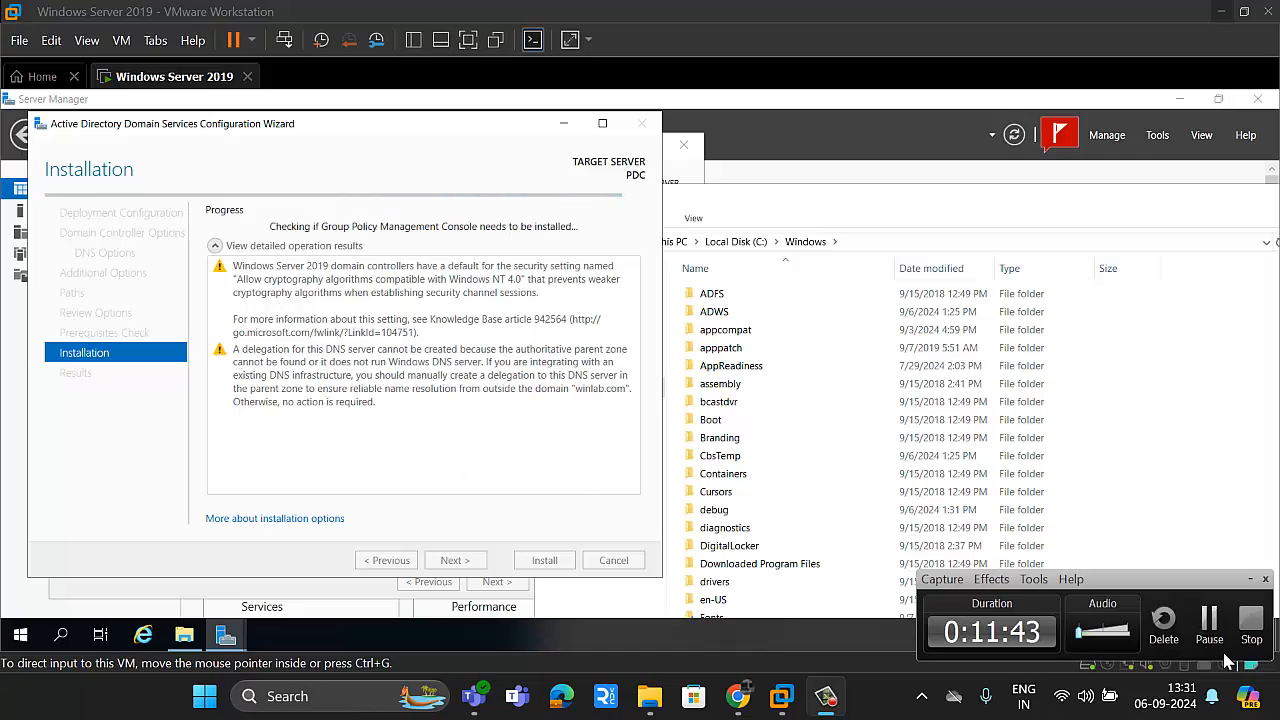
{"action": "left_click", "coordinate": [1209, 622]}
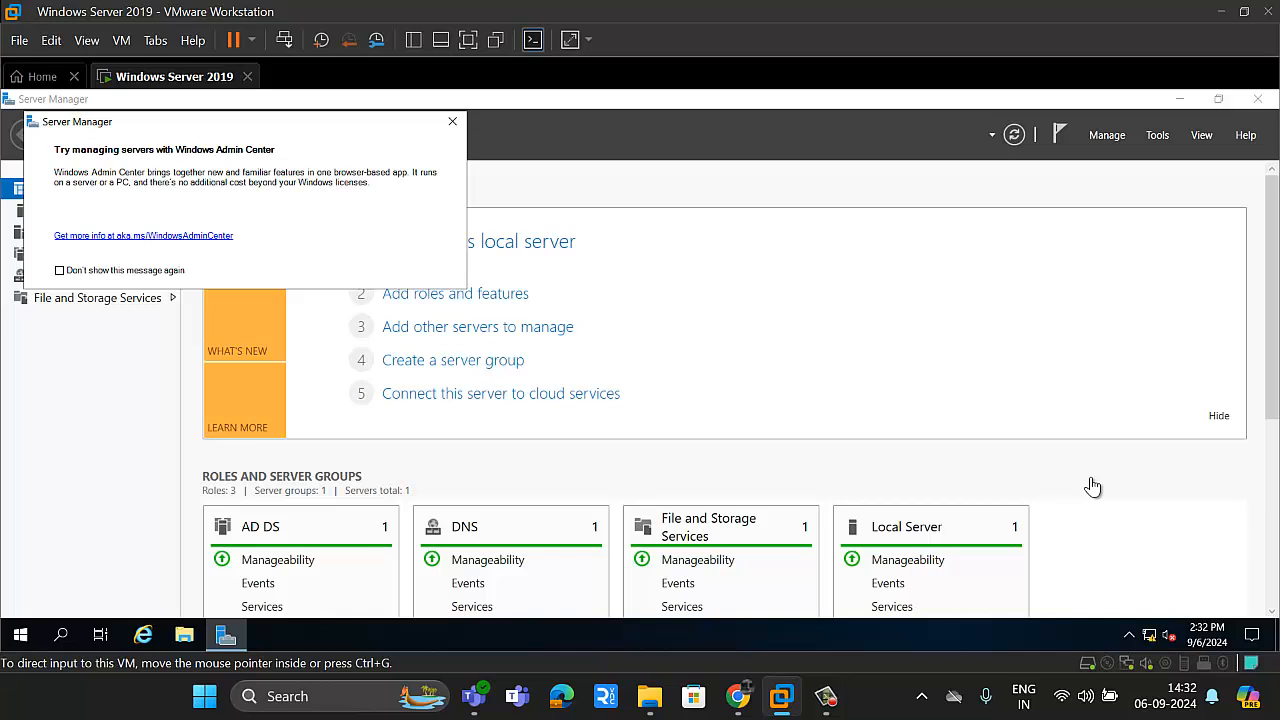
{"action": "mouse_move", "coordinate": [842, 686]}
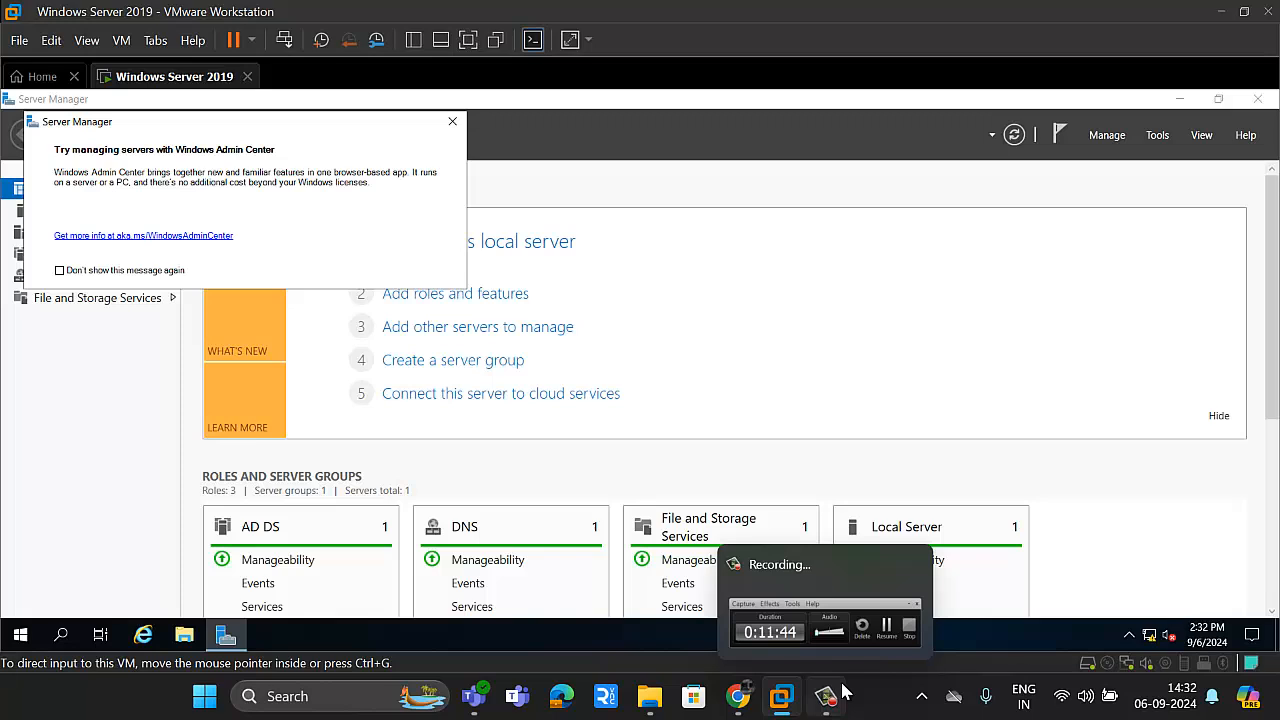
{"action": "left_click", "coordinate": [842, 688]}
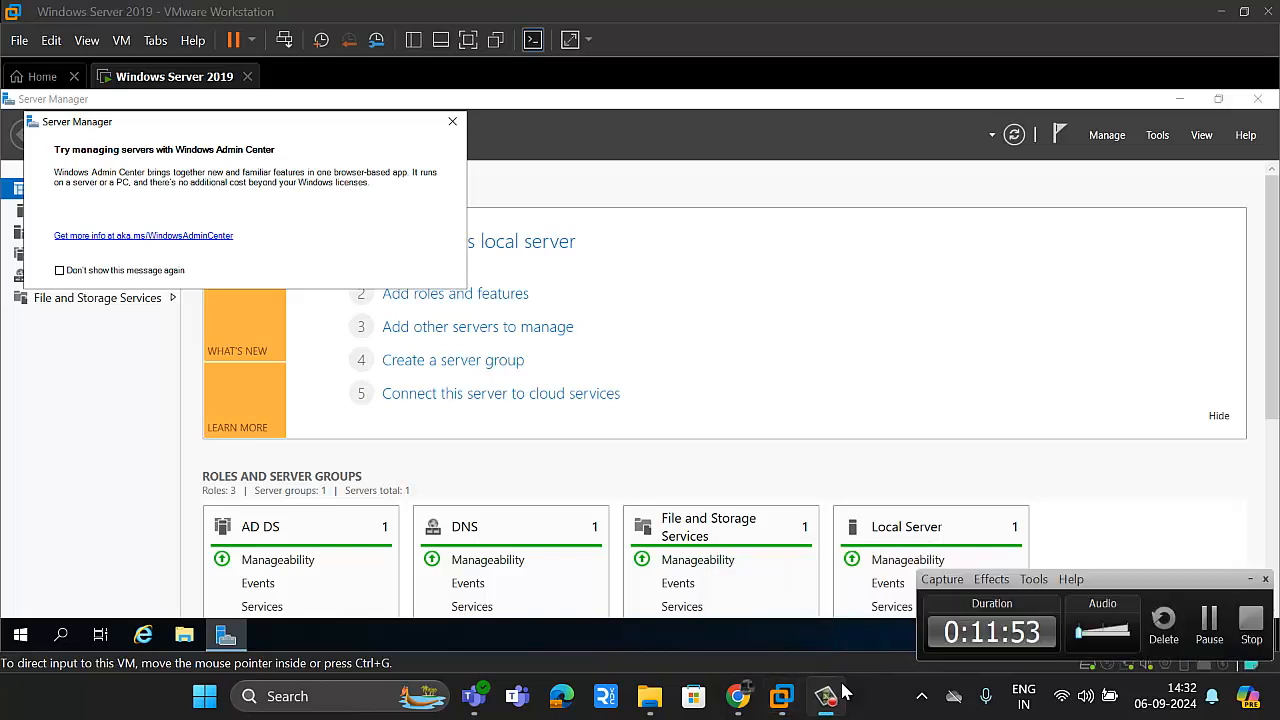
Step: Open the Active Directory Users and Computers console from Server Manager and move its window clear of the dashboard's navigation list
{"action": "left_click", "coordinate": [1162, 142]}
{"action": "left_click", "coordinate": [1160, 138]}
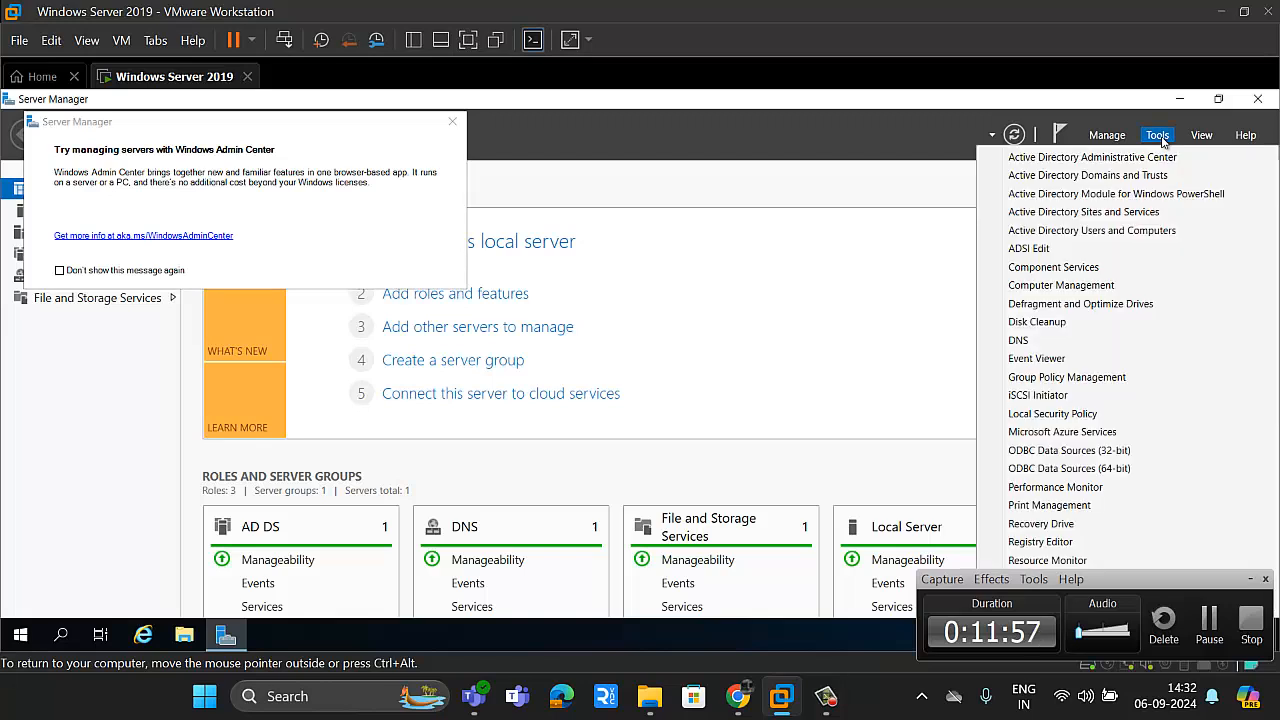
{"action": "left_click", "coordinate": [1136, 232]}
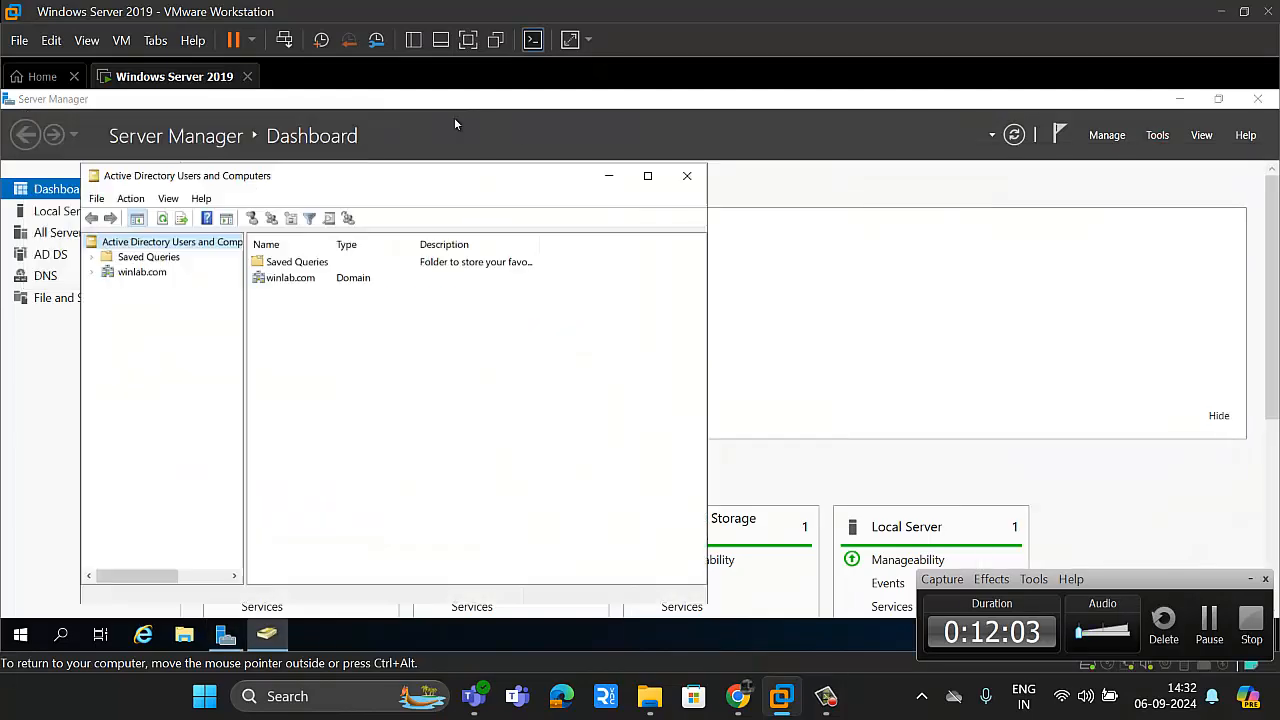
{"action": "left_click_drag", "start_coordinate": [444, 184], "coordinate": [672, 181]}
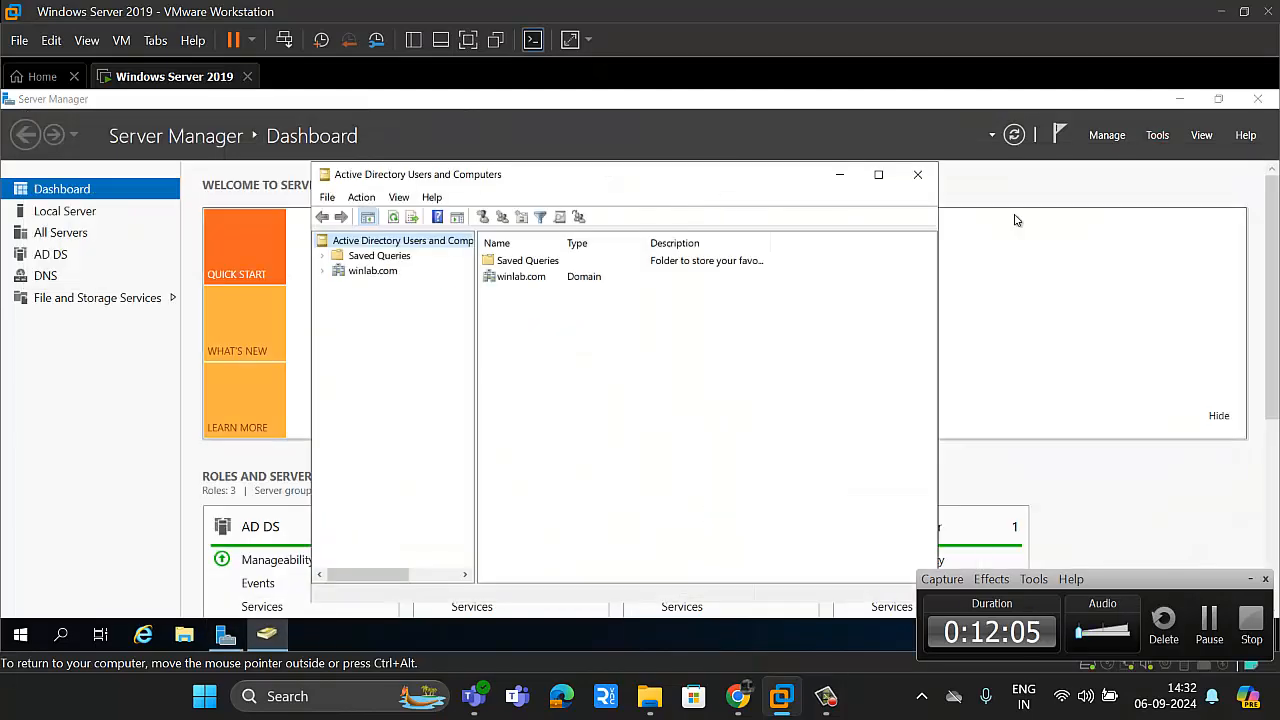
Step: Open Active Directory Administrative Center from Server Manager to view its overview page, and minimize it
{"action": "left_click", "coordinate": [1162, 139]}
{"action": "left_click", "coordinate": [1160, 138]}
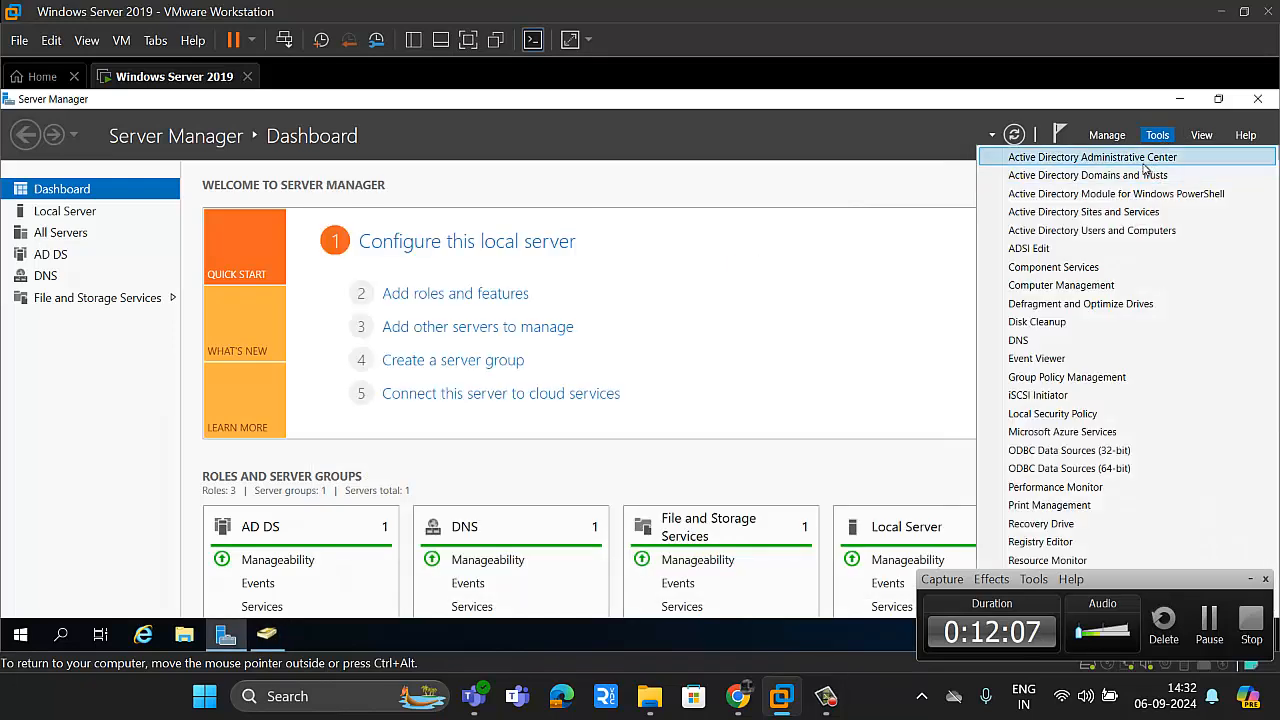
{"action": "left_click", "coordinate": [1143, 158]}
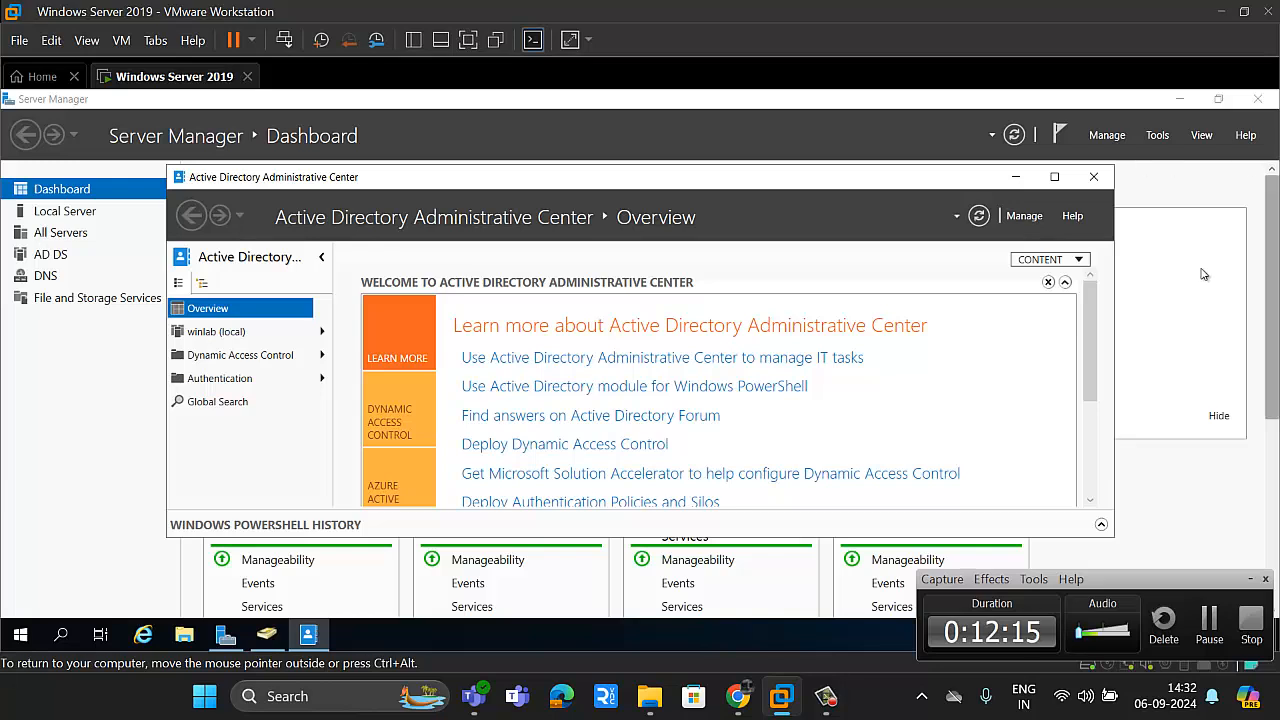
{"action": "left_click", "coordinate": [1015, 177]}
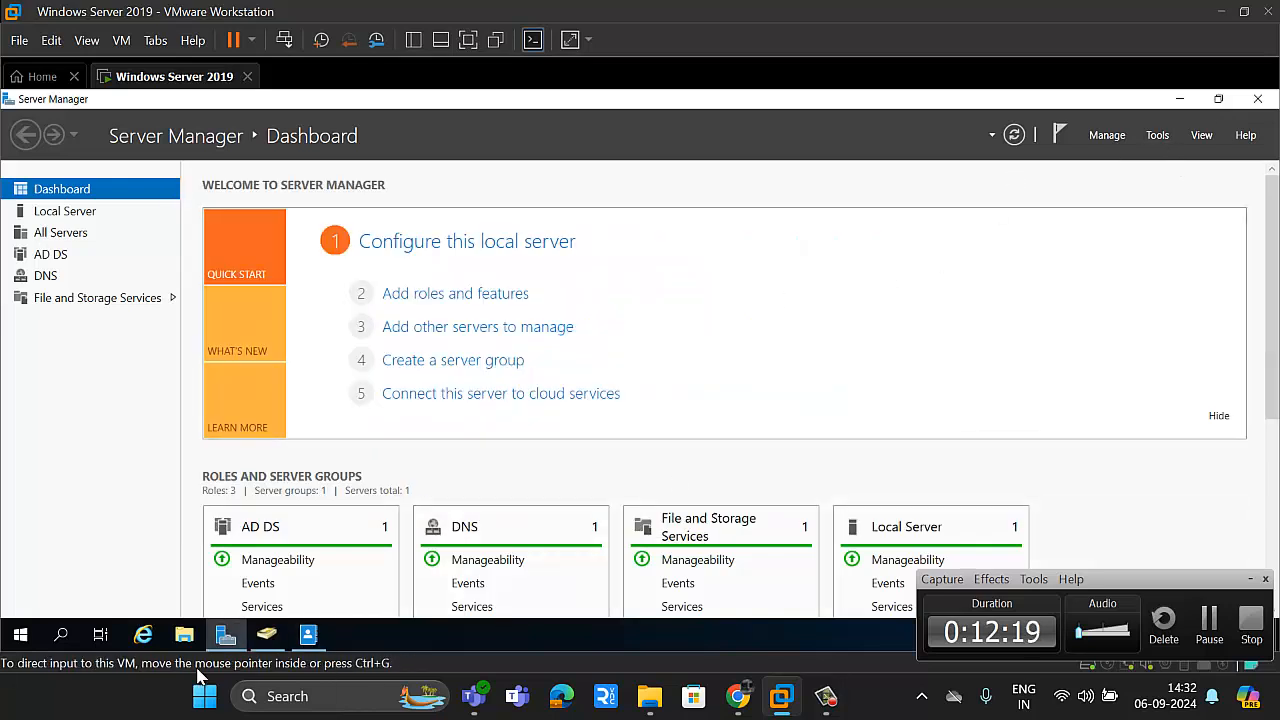
Step: Expand winlab.com in the maximized Active Directory Users and Computers console and examine its new object types, Computers container and Domain Controllers unit
{"action": "left_click", "coordinate": [270, 638]}
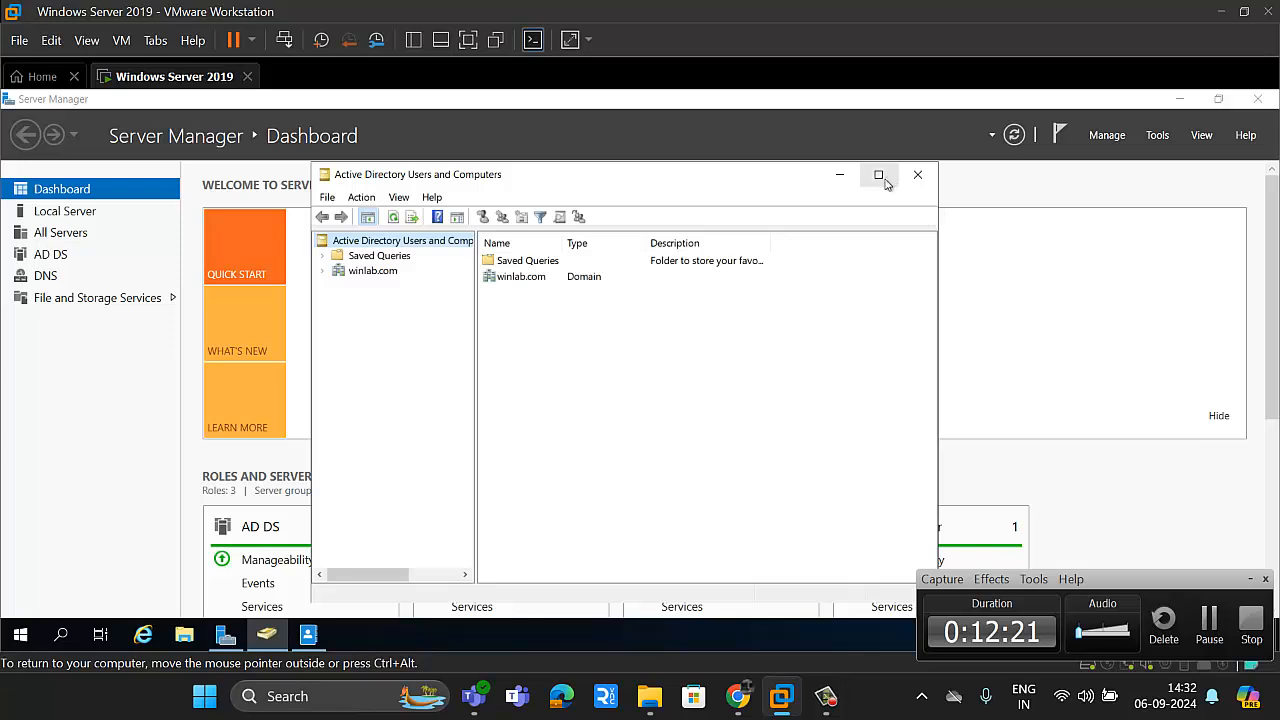
{"action": "left_click", "coordinate": [878, 175]}
{"action": "left_click", "coordinate": [12, 193]}
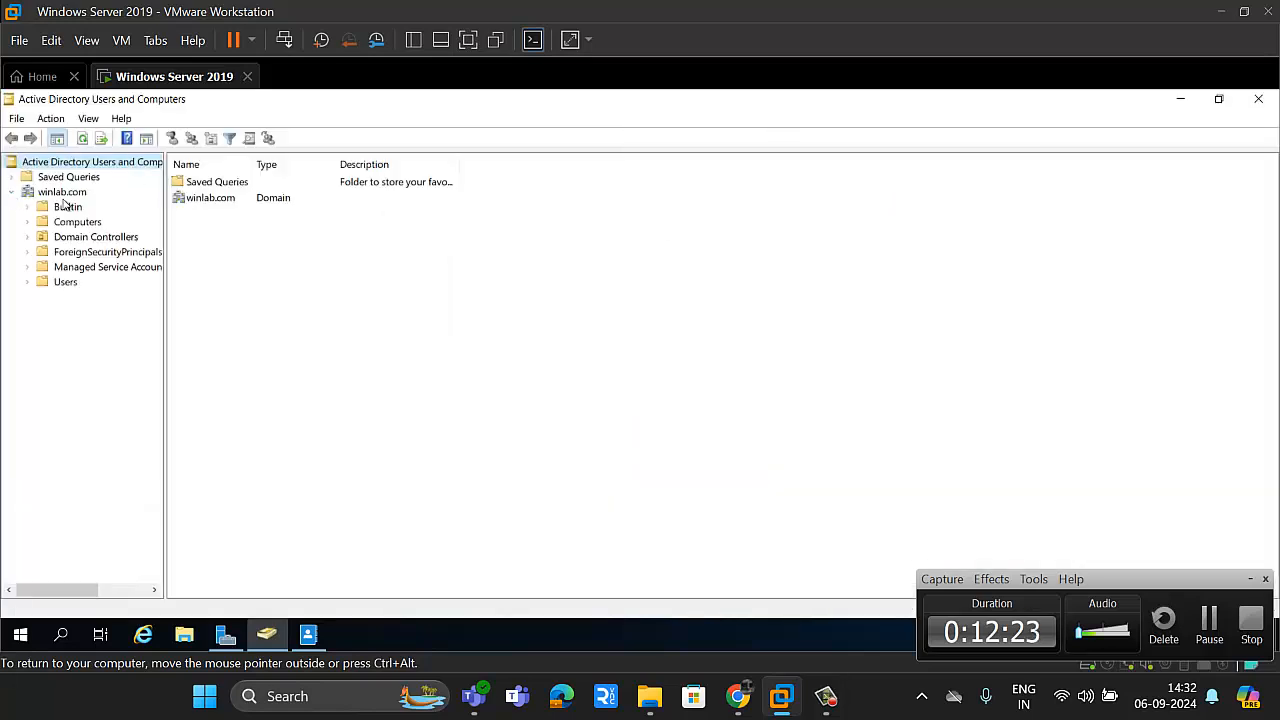
{"action": "left_click", "coordinate": [62, 192]}
{"action": "right_click", "coordinate": [64, 197]}
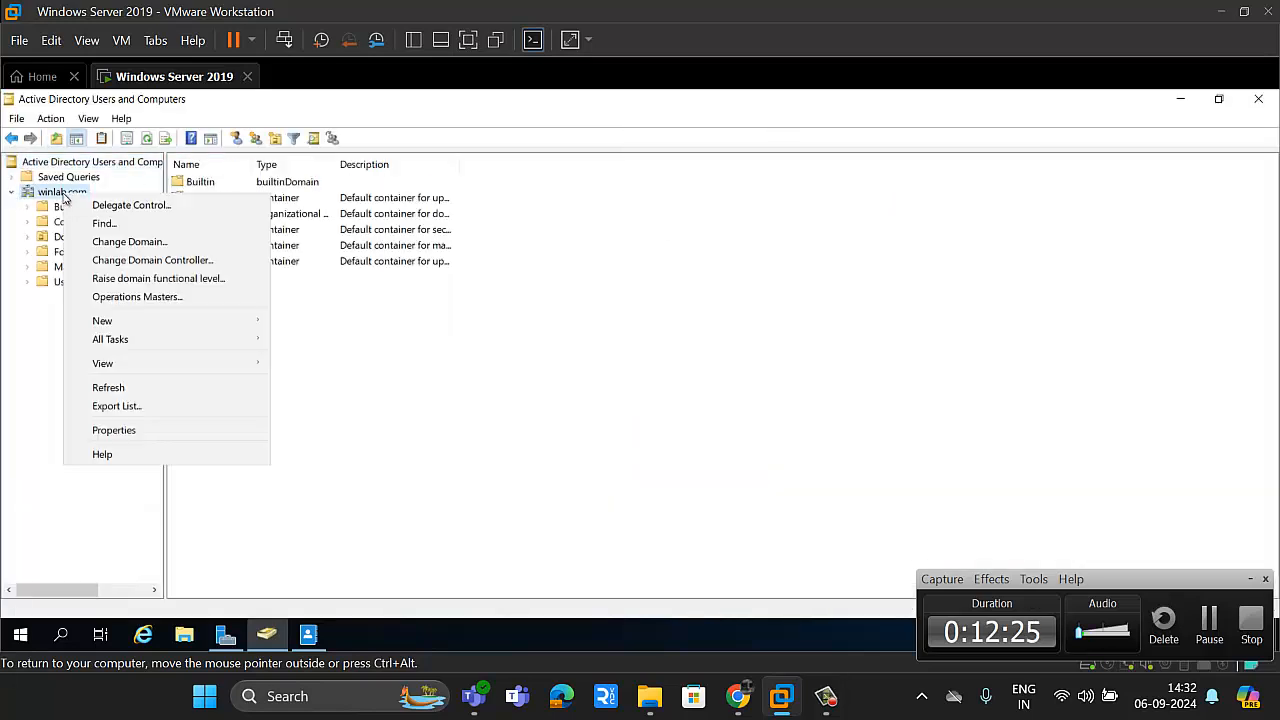
{"action": "mouse_move", "coordinate": [216, 340]}
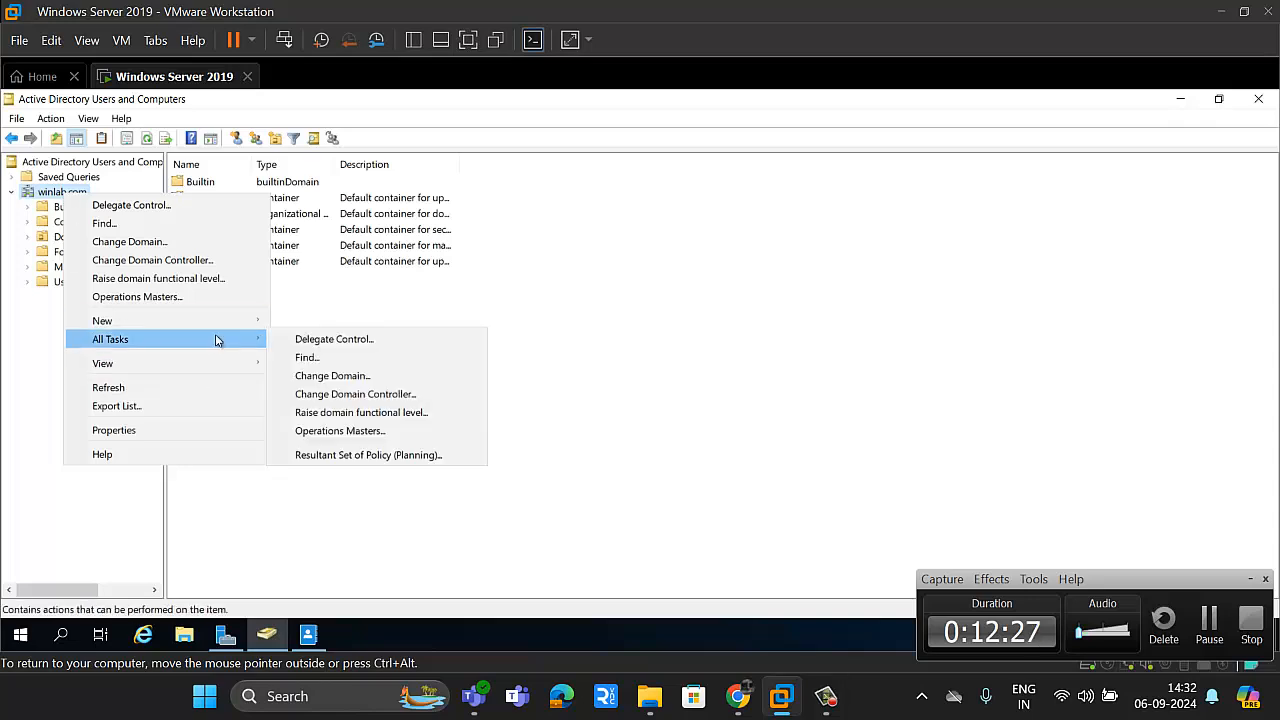
{"action": "mouse_move", "coordinate": [160, 321]}
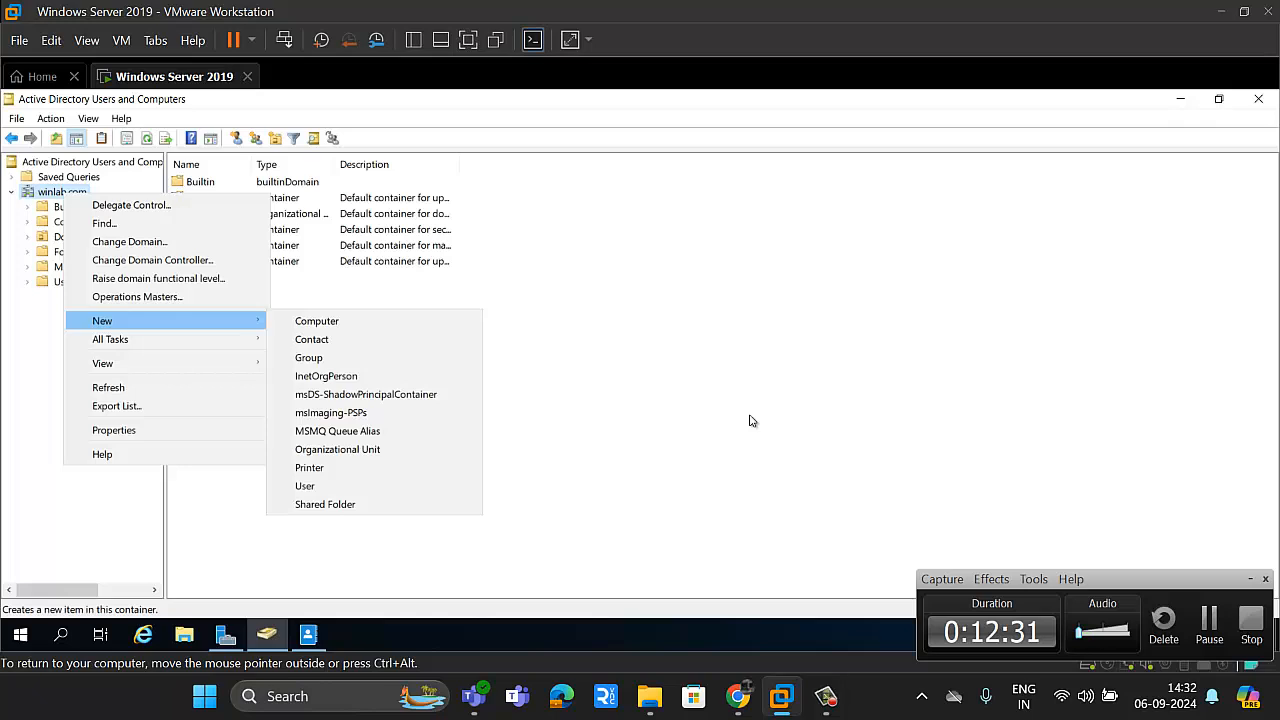
{"action": "left_click", "coordinate": [58, 224]}
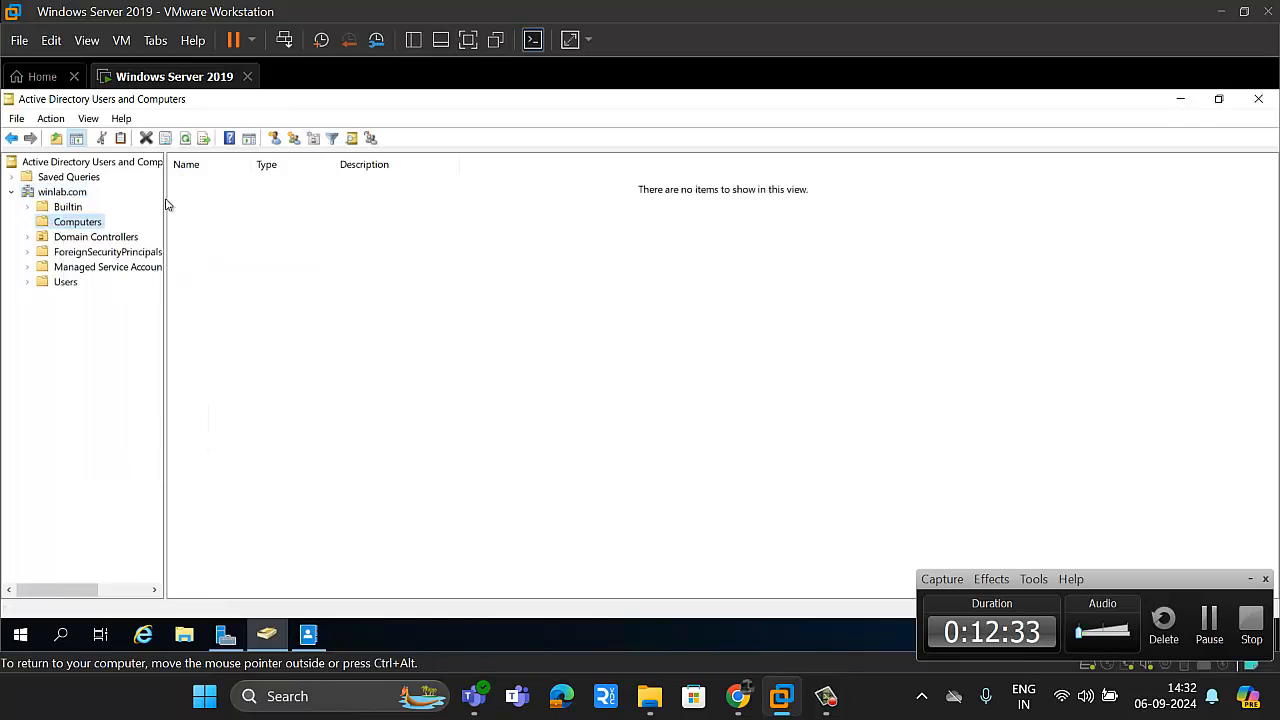
{"action": "left_click", "coordinate": [74, 238]}
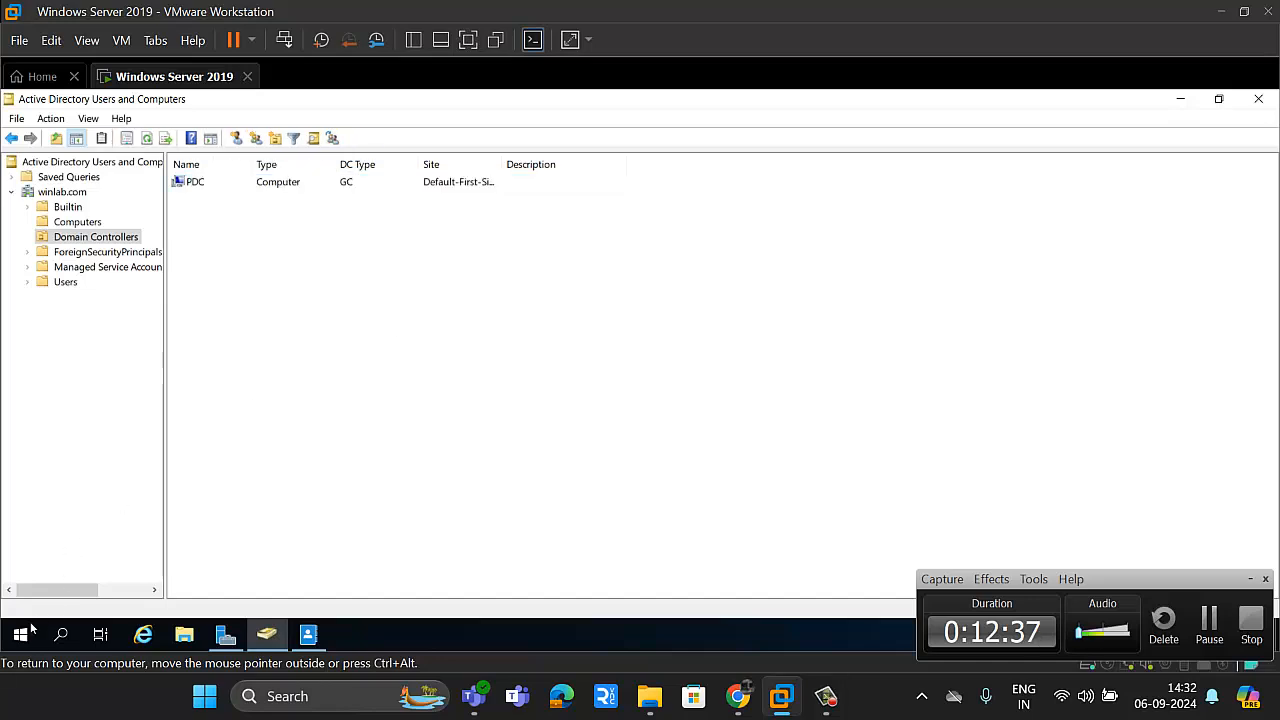
Step: Return to Server Manager and open the Group Policy Management console
{"action": "left_click", "coordinate": [224, 637]}
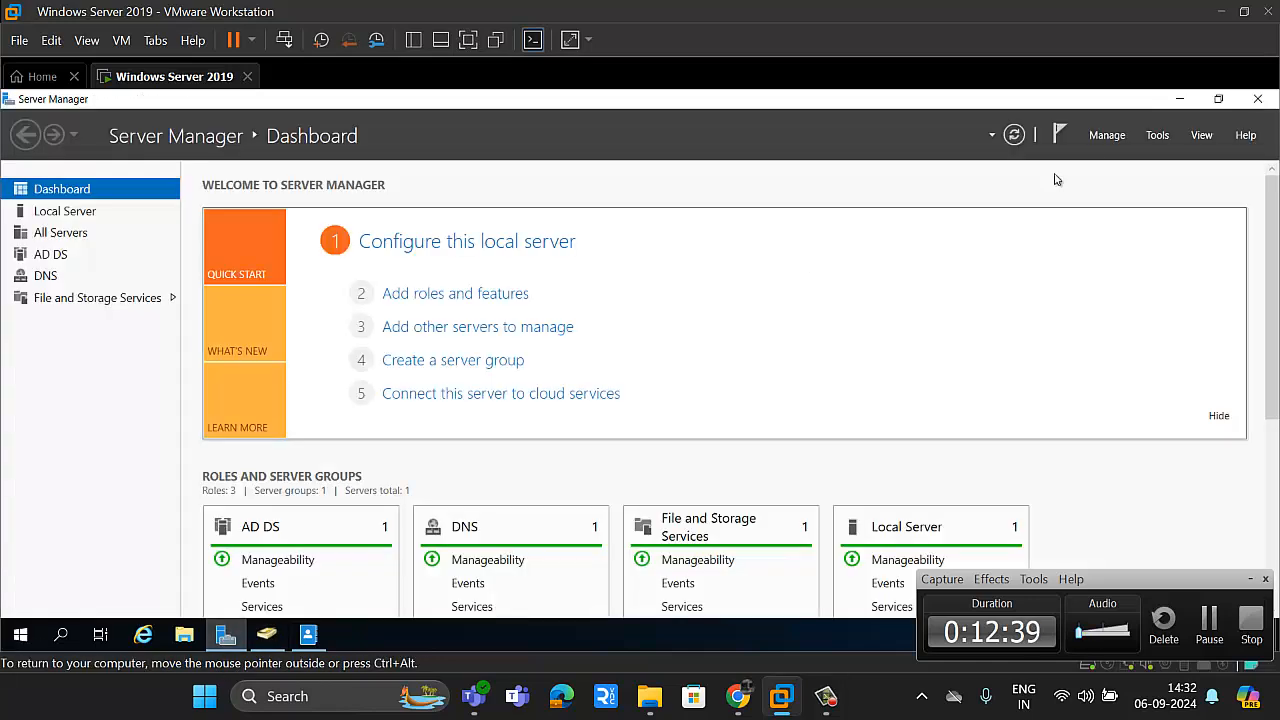
{"action": "left_click", "coordinate": [1157, 135]}
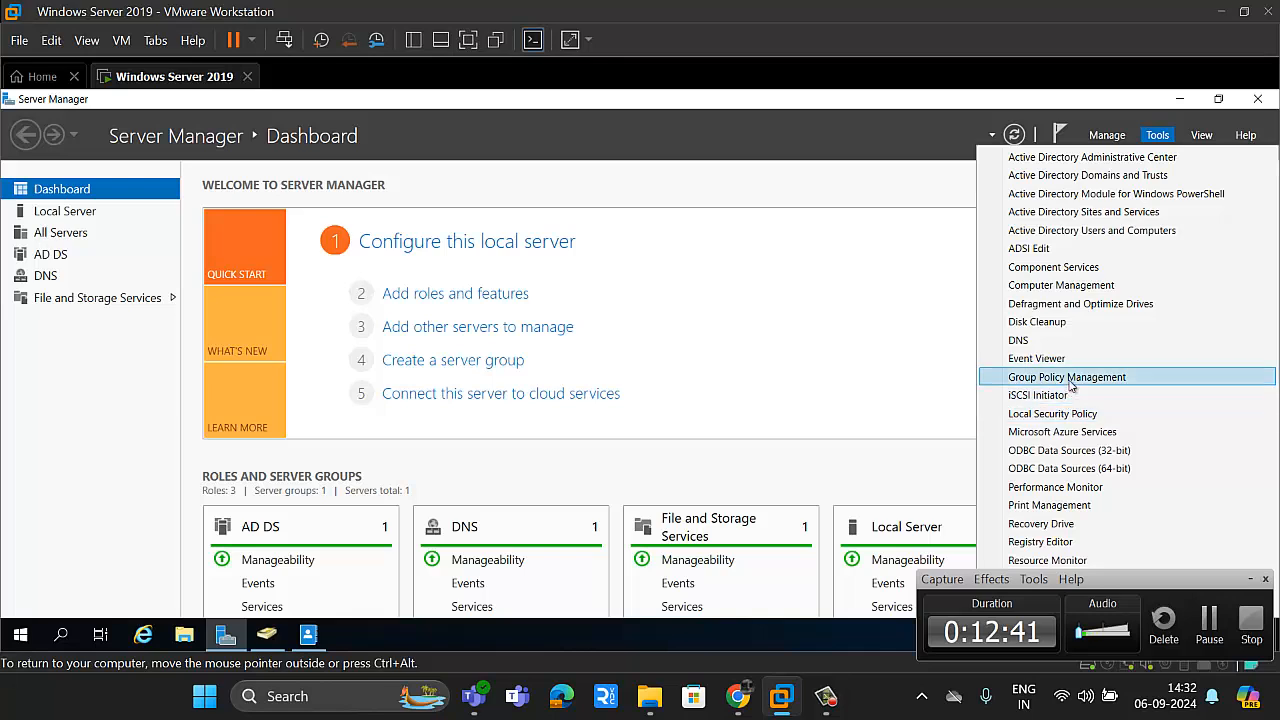
{"action": "left_click", "coordinate": [1062, 377]}
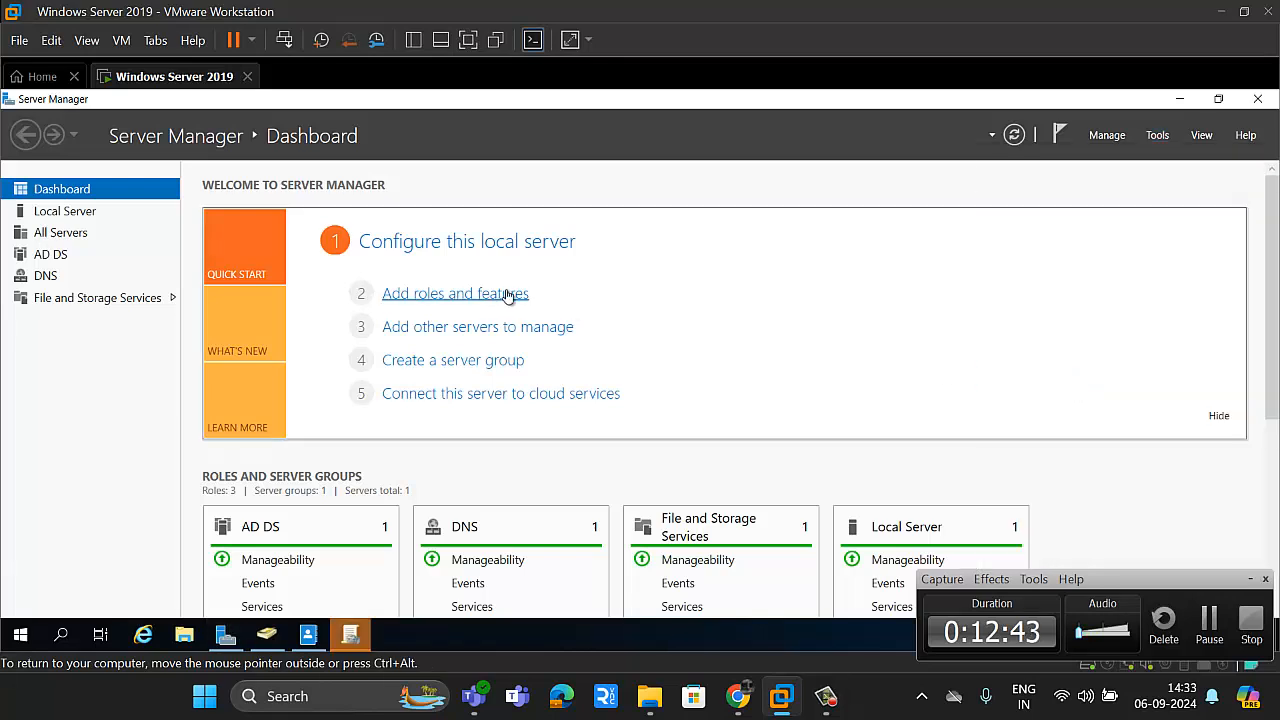